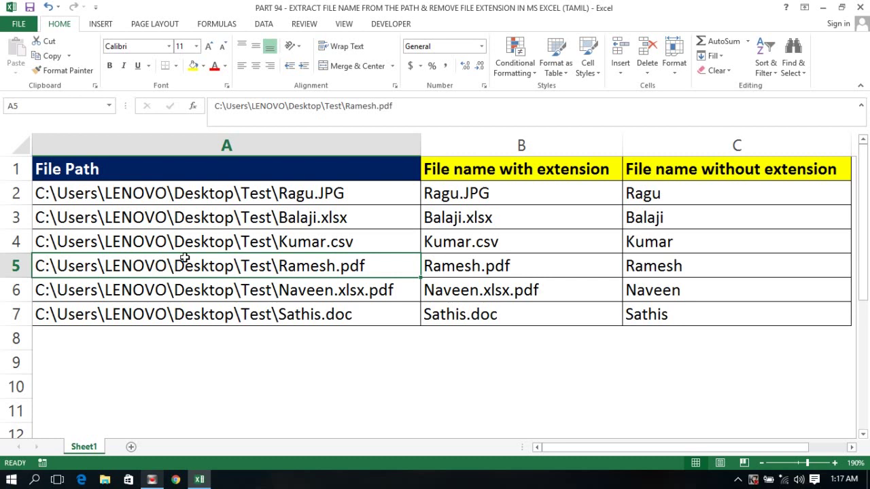
# Browse the file paths in column A, selecting the range A2:A7.
pyautogui.click(290, 233)
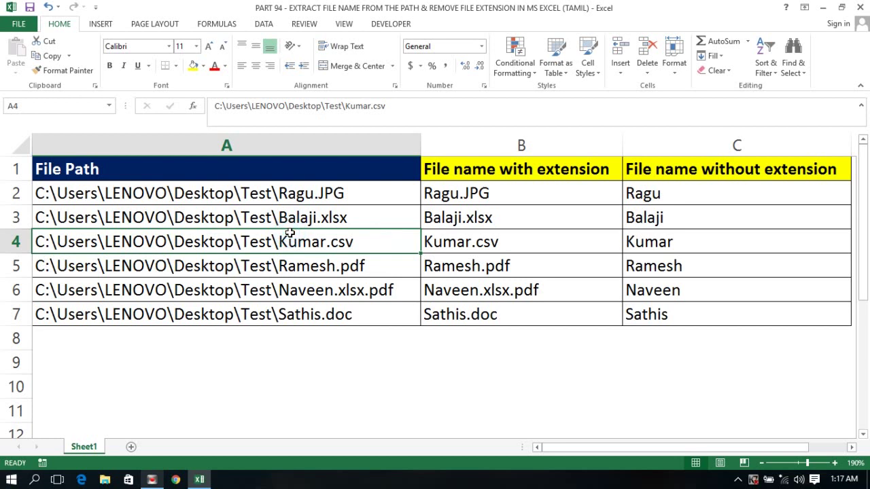
pyautogui.click(259, 209)
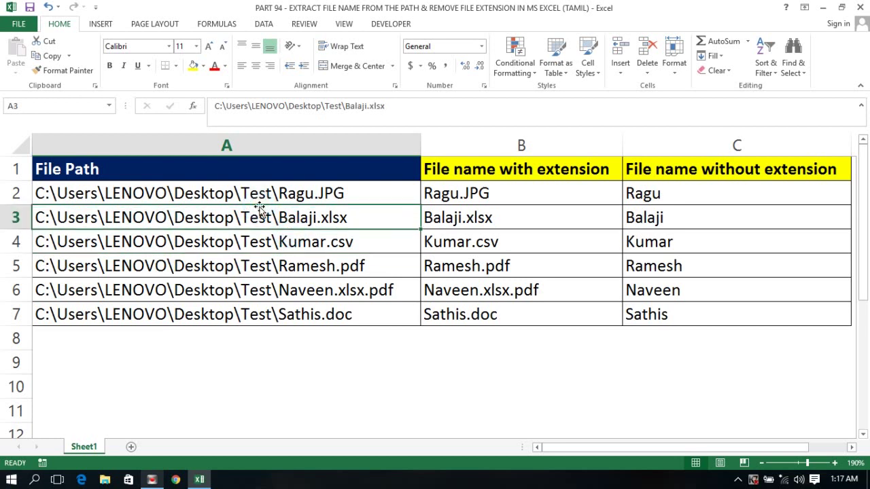
pyautogui.click(431, 199)
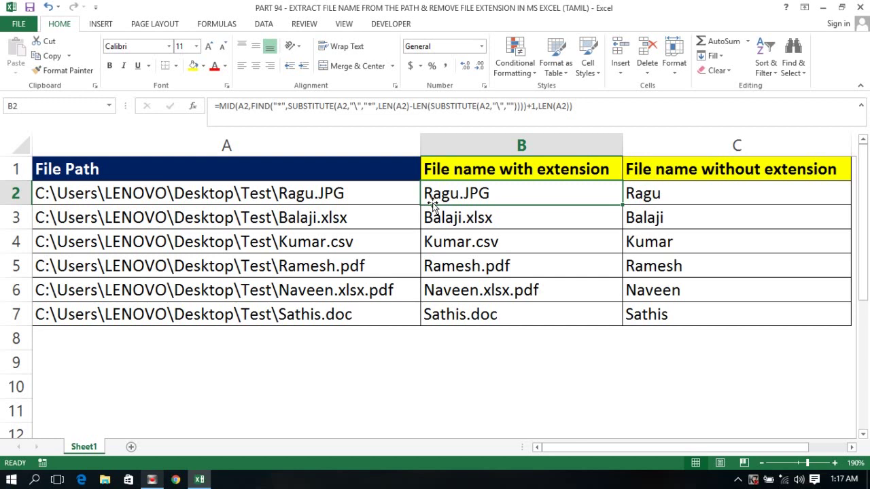
pyautogui.click(280, 196)
pyautogui.press('Up')
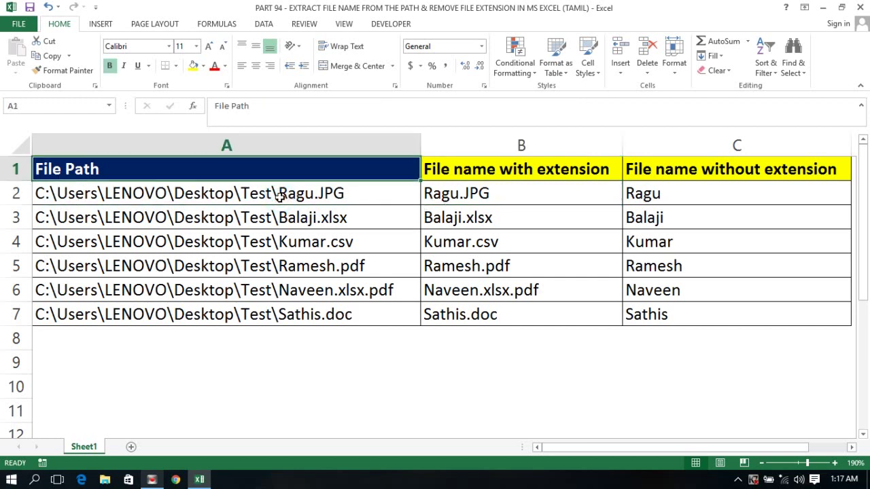
pyautogui.press('Down')
pyautogui.hotkey('ctrl', 'shift', 'Down')
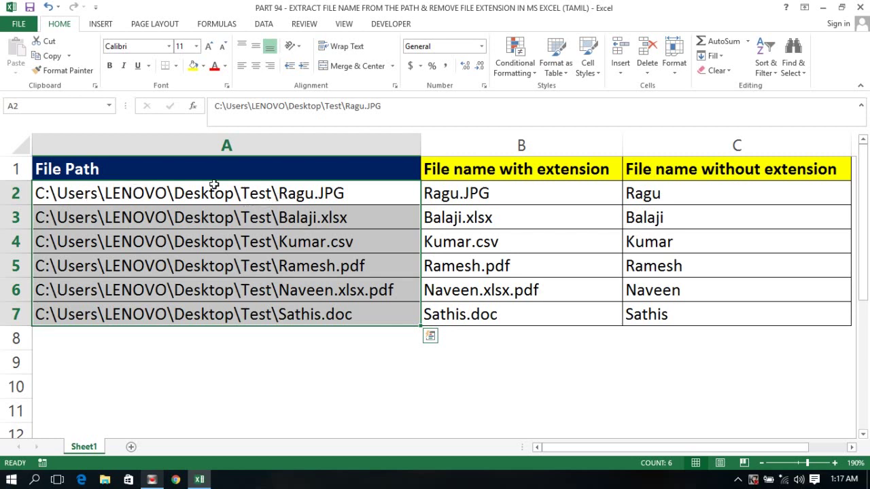
pyautogui.click(294, 194)
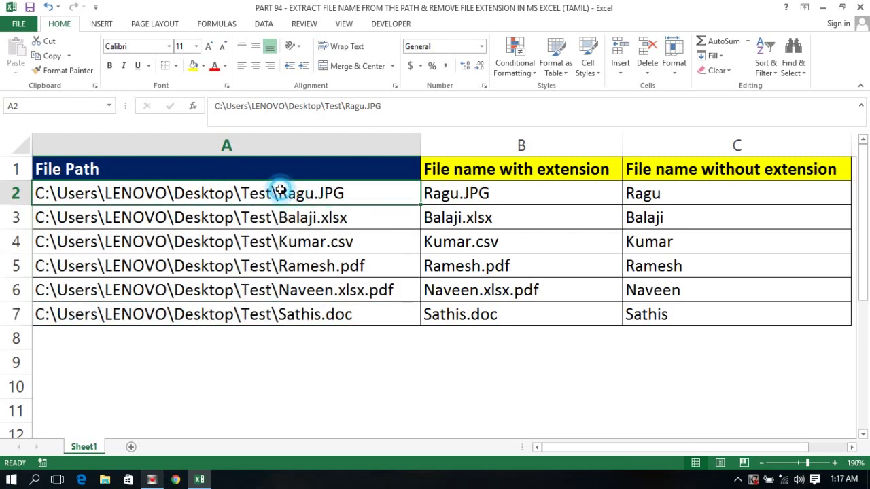
# Inspect the full paths in A2, A3 and A4 in edit mode without changing them.
pyautogui.doubleClick(281, 193)
pyautogui.moveTo(281, 191); pyautogui.dragTo(13, 184)
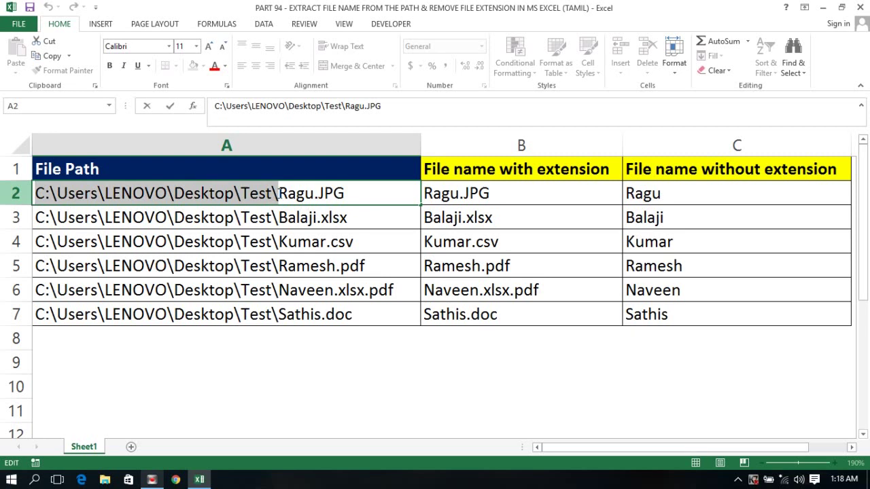
pyautogui.press('Escape')
pyautogui.doubleClick(304, 193)
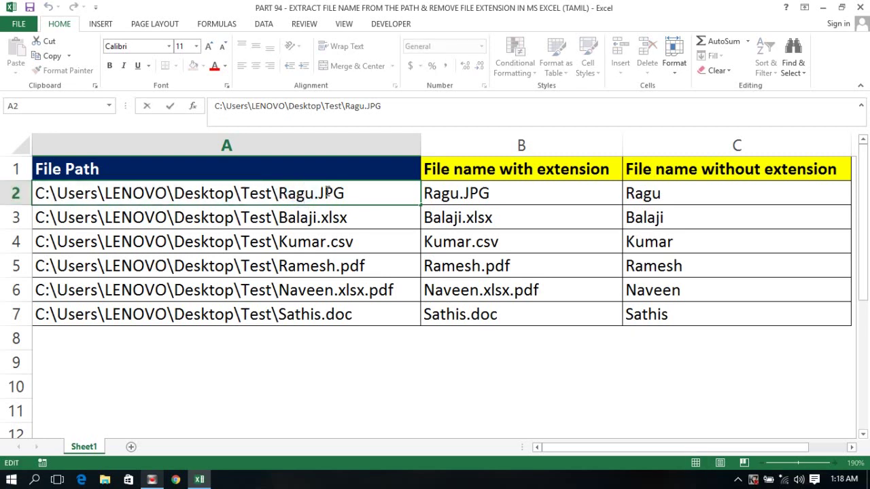
pyautogui.doubleClick(327, 193)
pyautogui.press('Escape')
pyautogui.doubleClick(309, 221)
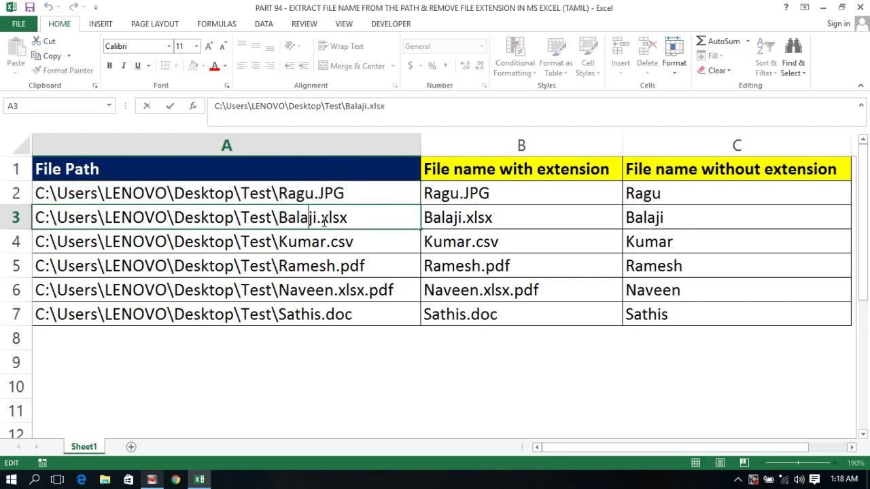
pyautogui.press('Escape')
pyautogui.doubleClick(310, 248)
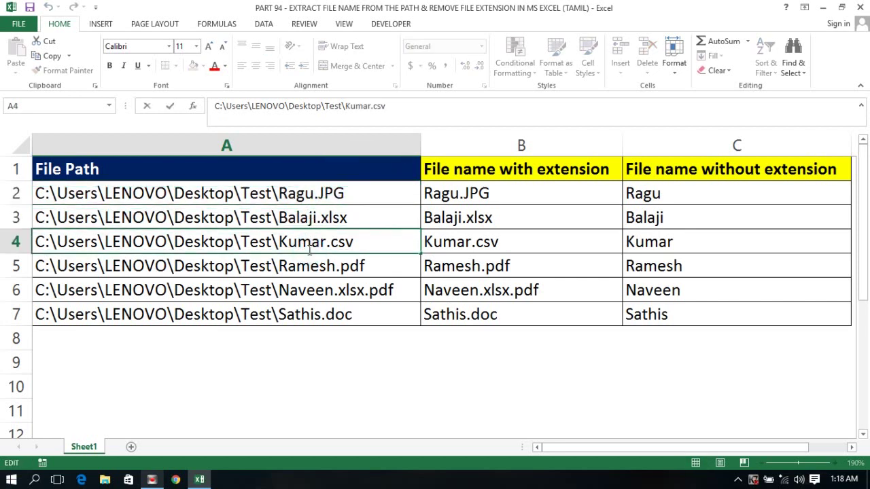
pyautogui.press('Escape')
# Display B2's MID formula that extracts Ragu.JPG from the A2 path.
pyautogui.click(425, 253)
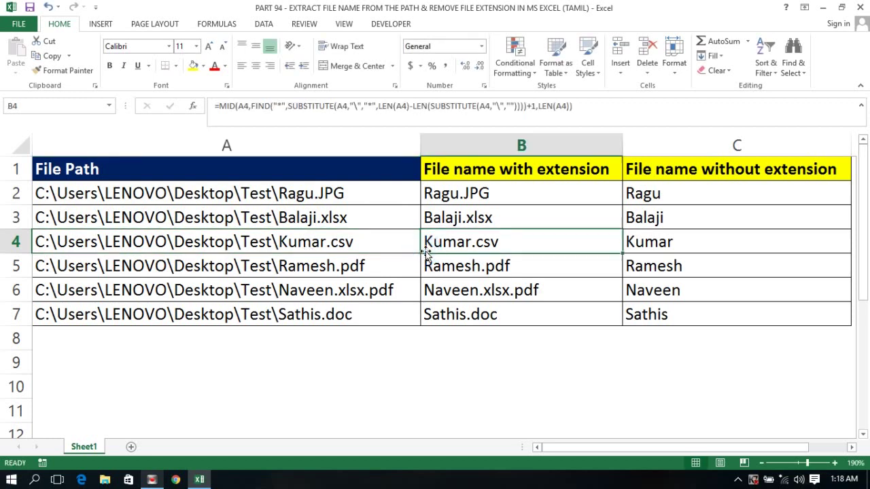
pyautogui.hotkey('ctrl', 'Up')
pyautogui.press('Down')
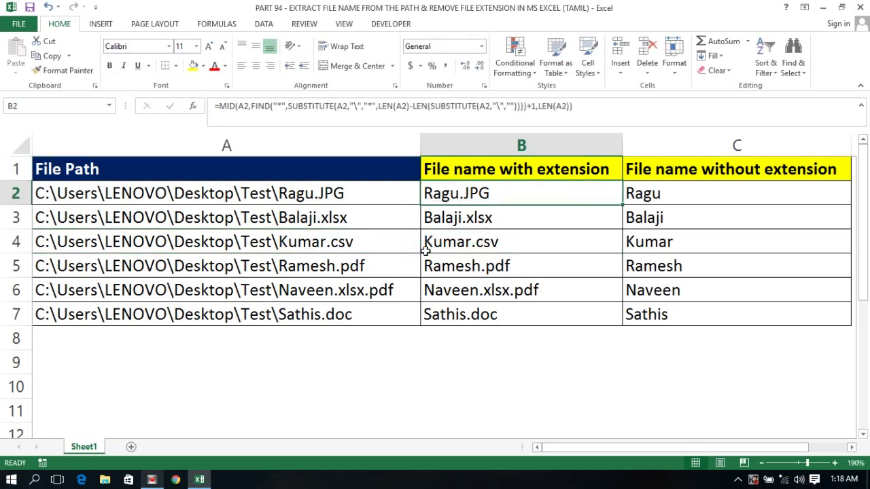
pyautogui.press('Up')
pyautogui.press('Down')
pyautogui.press('F2')
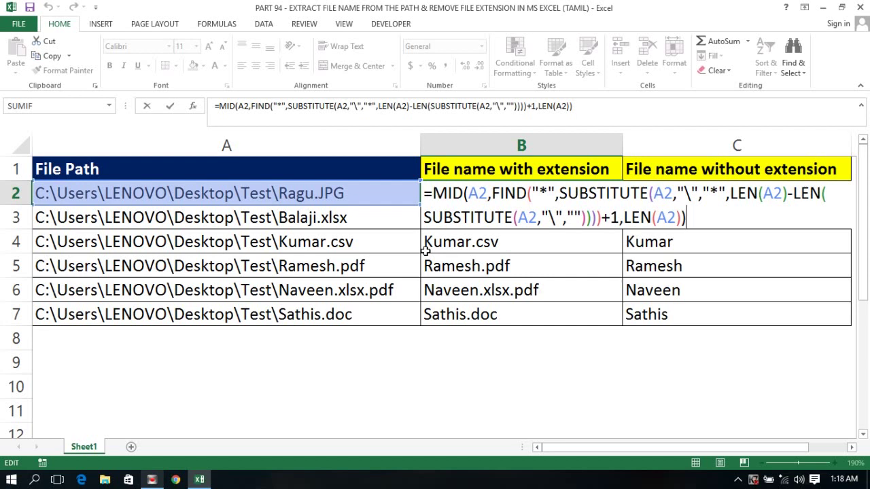
# Leave B2 unchanged and review the LEFT formula in C2.
pyautogui.hotkey('ctrl', 'Return')
pyautogui.press('Right')
pyautogui.press('Left')
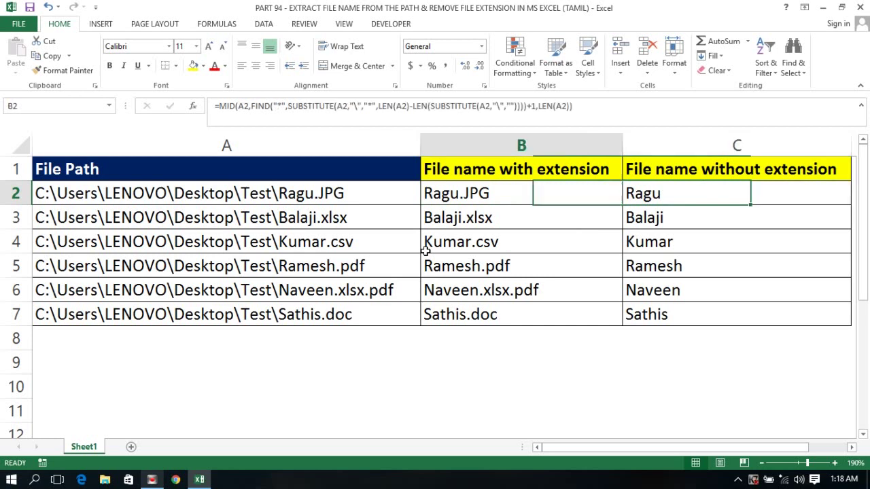
pyautogui.press('Left')
pyautogui.press('Right')
pyautogui.press('Right')
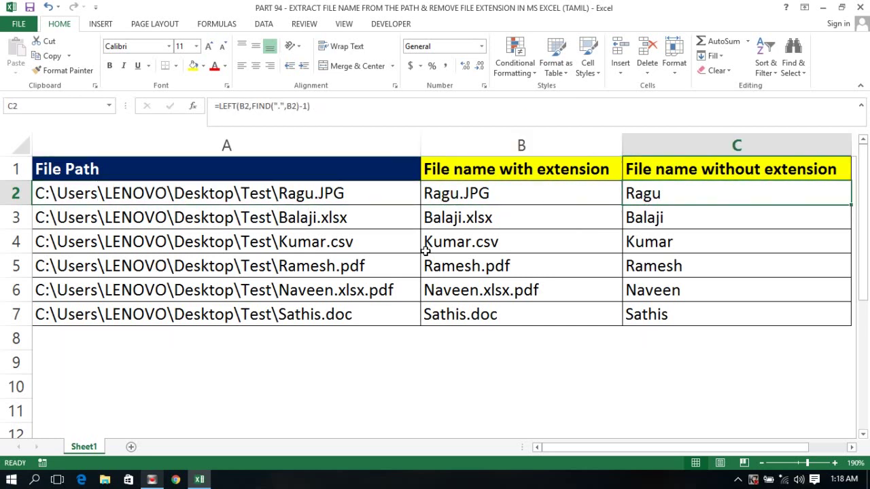
pyautogui.press('Left')
pyautogui.press('Left')
pyautogui.press('Right')
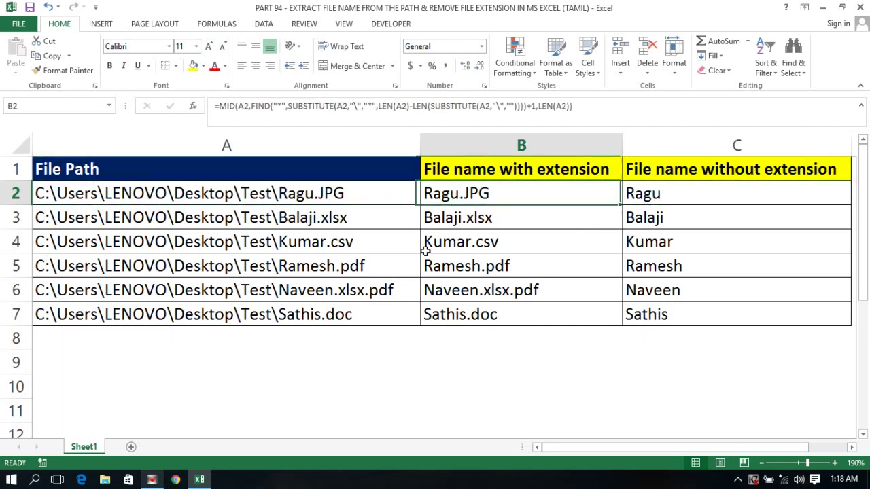
pyautogui.press('Right')
pyautogui.hotkey('shift', 'Down')
pyautogui.hotkey('shift', 'Down')
pyautogui.hotkey('shift', 'Down')
pyautogui.hotkey('shift', 'Down')
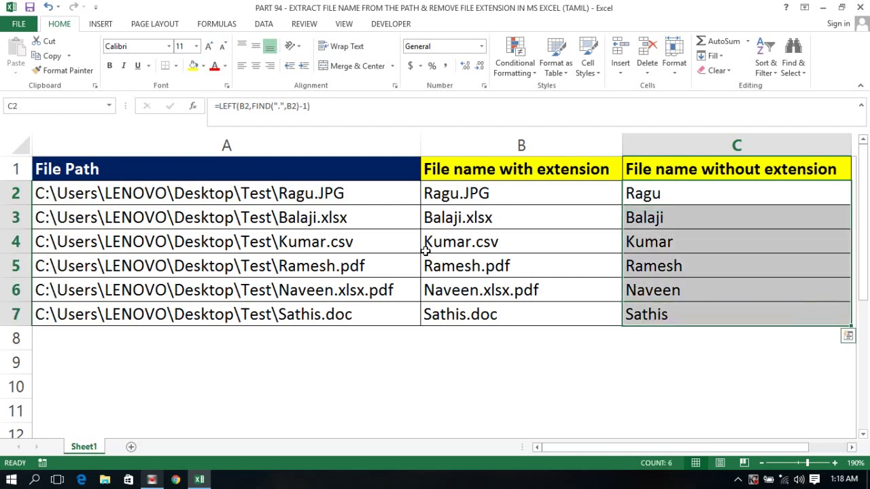
pyautogui.press('F2')
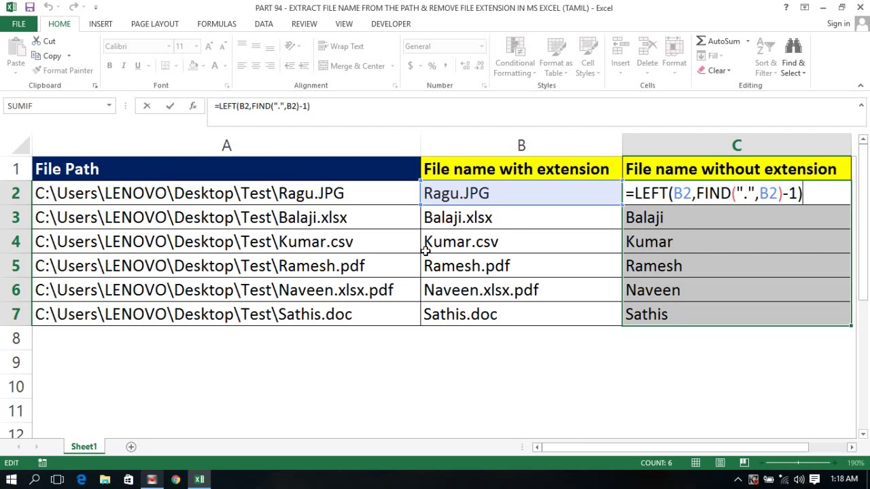
pyautogui.hotkey('ctrl', 'Return')
# Select B2:C7 and delete the existing file-name results.
pyautogui.hotkey('shift', 'BackSpace')
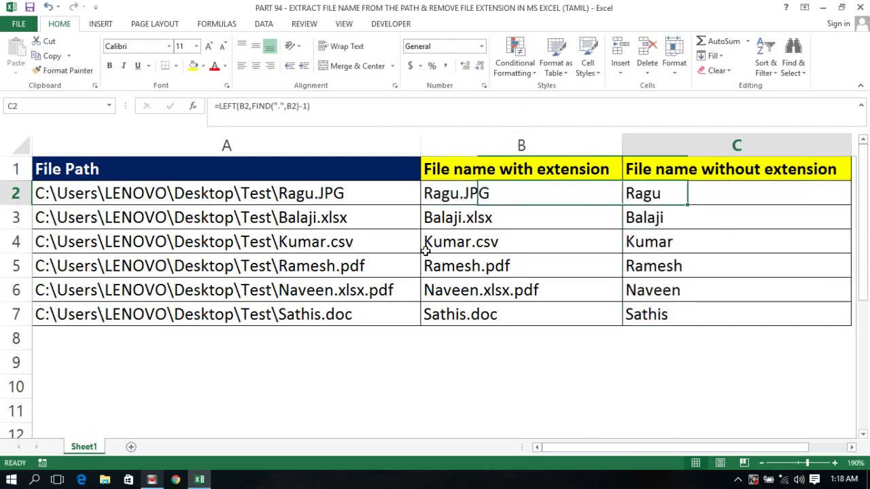
pyautogui.hotkey('ctrl', 'shift', 'Down')
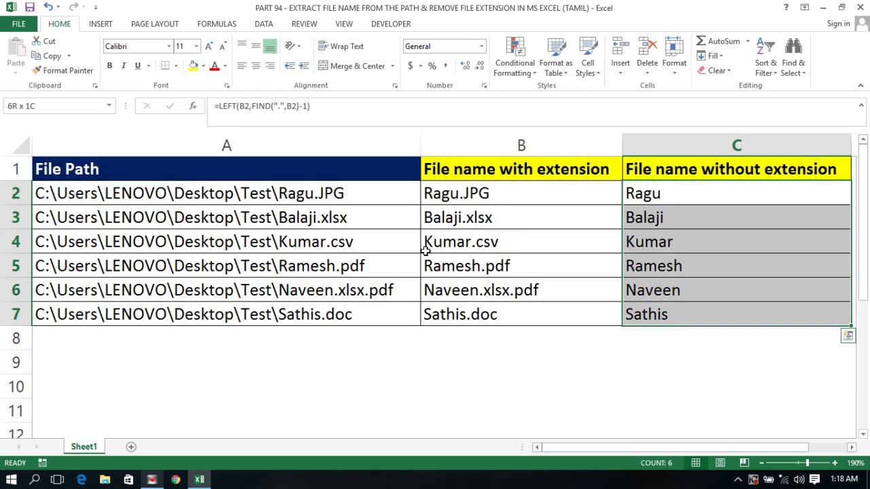
pyautogui.press('Home')
pyautogui.press('Right')
pyautogui.hotkey('shift', 'Right')
pyautogui.hotkey('ctrl', 'shift', 'Down')
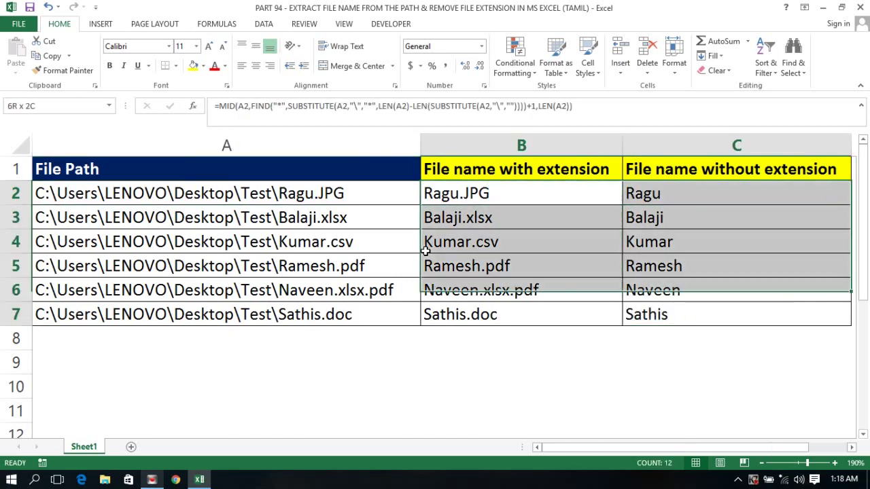
pyautogui.press('Delete')
pyautogui.hotkey('shift', 'BackSpace')
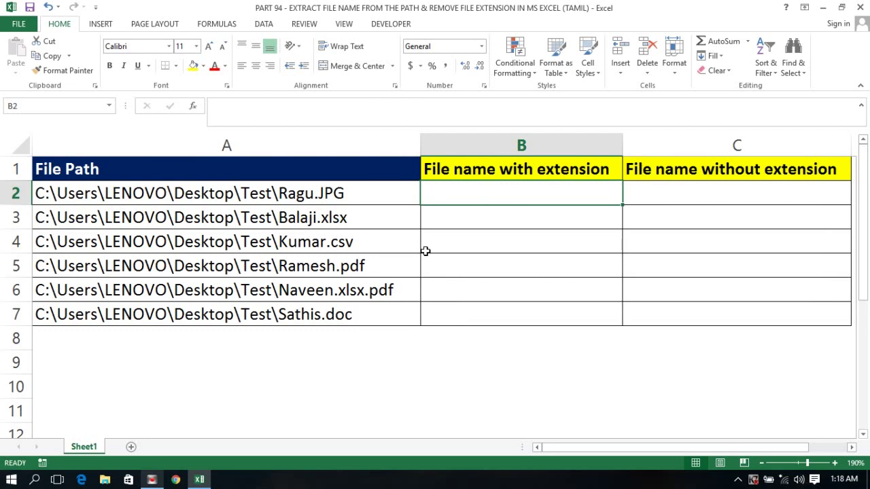
# Type =MID(A2,FIND("*",SUBSTITUTE( into B2, picking A2 as MID's text.
pyautogui.write('=mi')
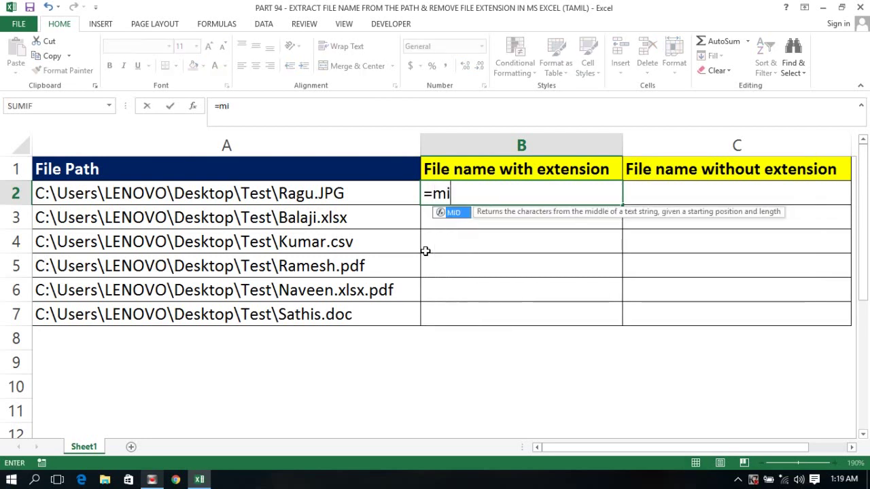
pyautogui.write('d')
pyautogui.press('Tab')
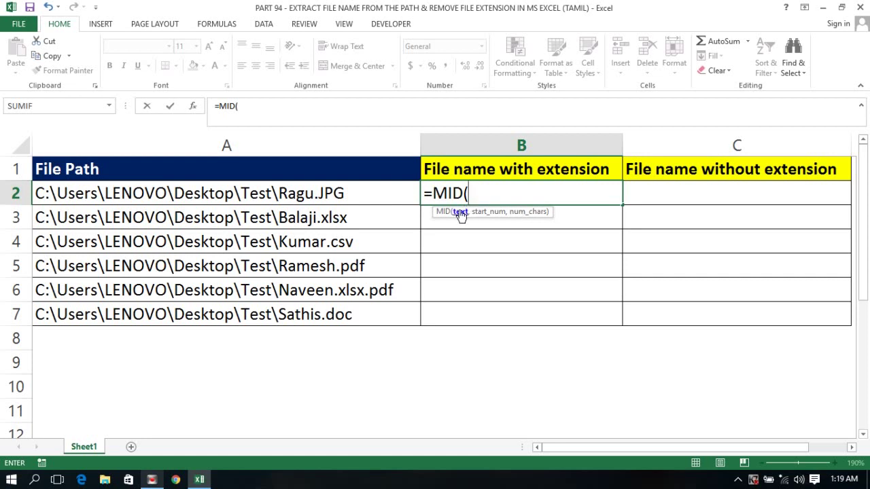
pyautogui.click(323, 194)
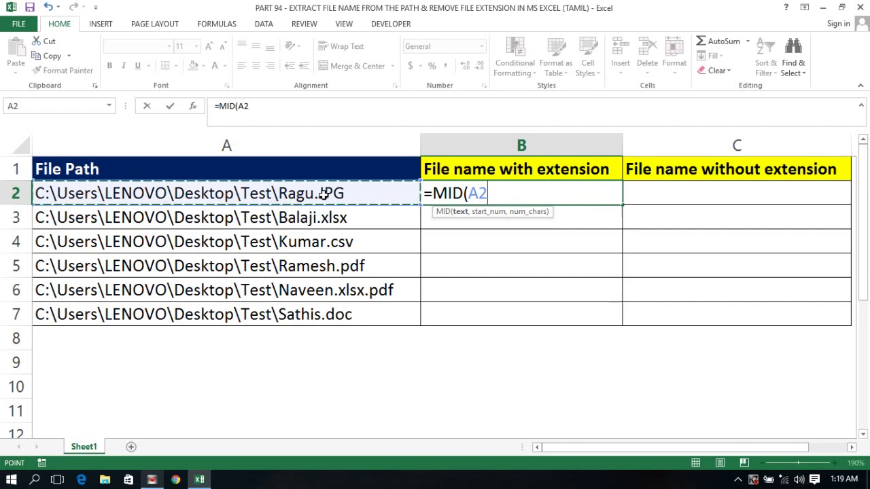
pyautogui.write(',')
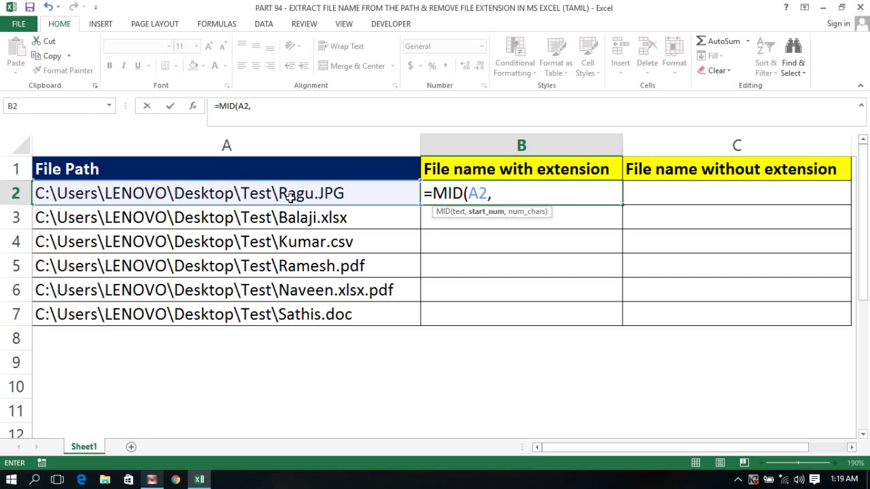
pyautogui.write('fin')
pyautogui.press('Tab')
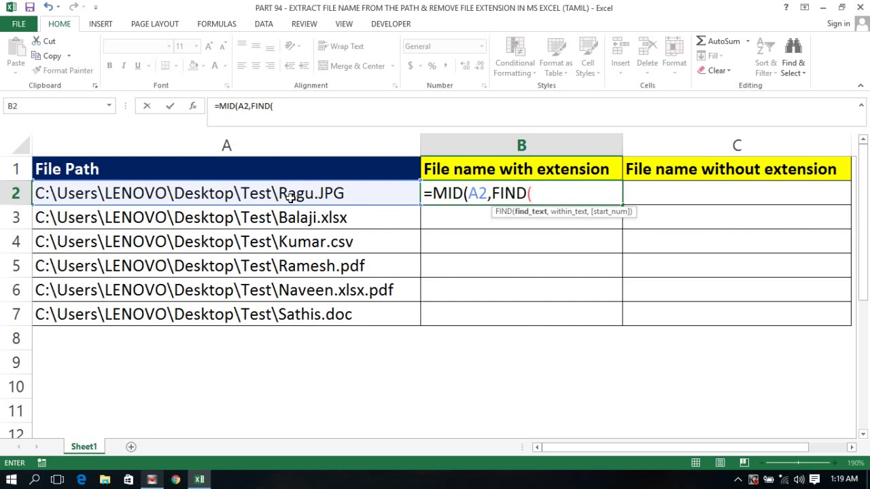
pyautogui.write('"*')
pyautogui.write('"')
pyautogui.write(',')
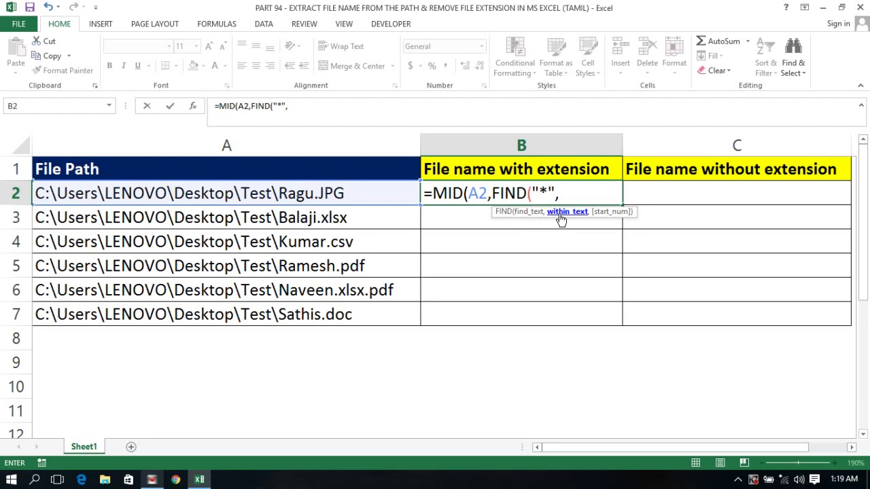
pyautogui.write('su')
pyautogui.press('Tab')
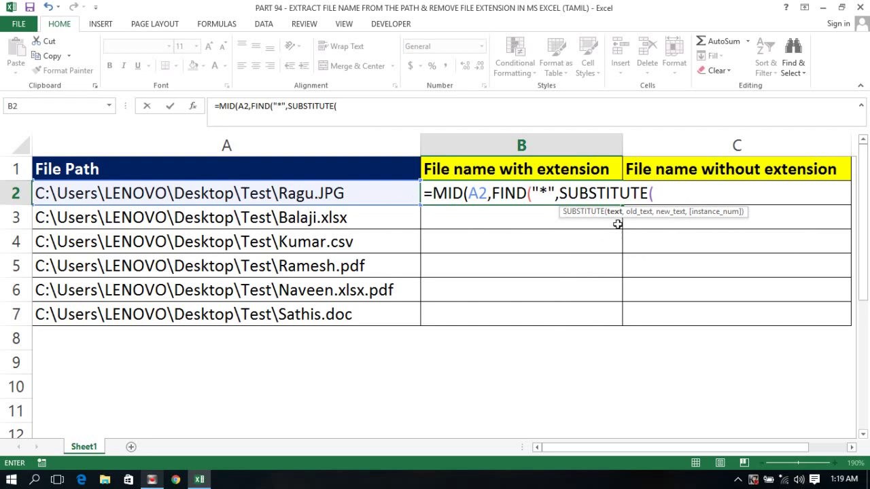
# Give SUBSTITUTE the arguments A2,"\","*" and begin LEN( for the instance number.
pyautogui.click(247, 195)
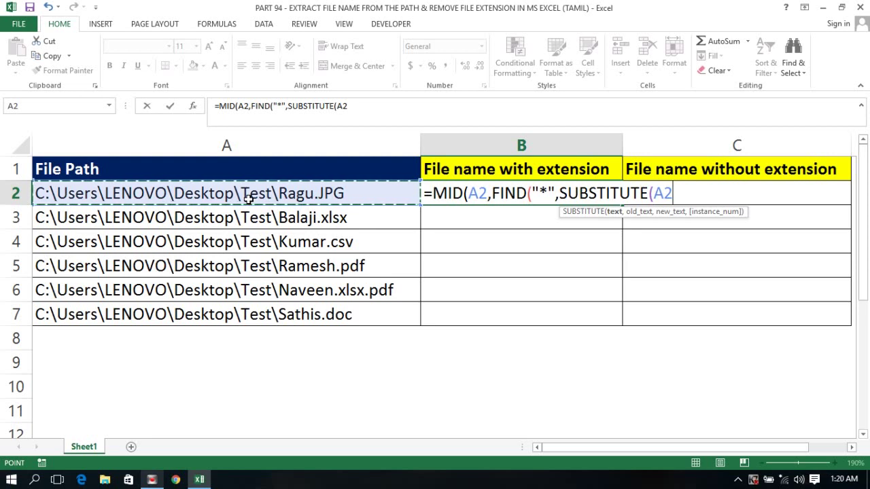
pyautogui.write(',')
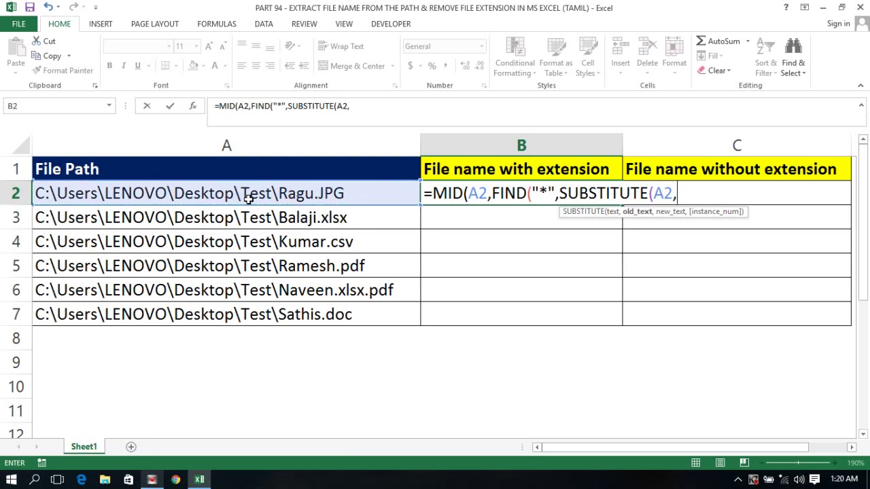
pyautogui.write('"')
pyautogui.write('\\')
pyautogui.write('"')
pyautogui.write(',')
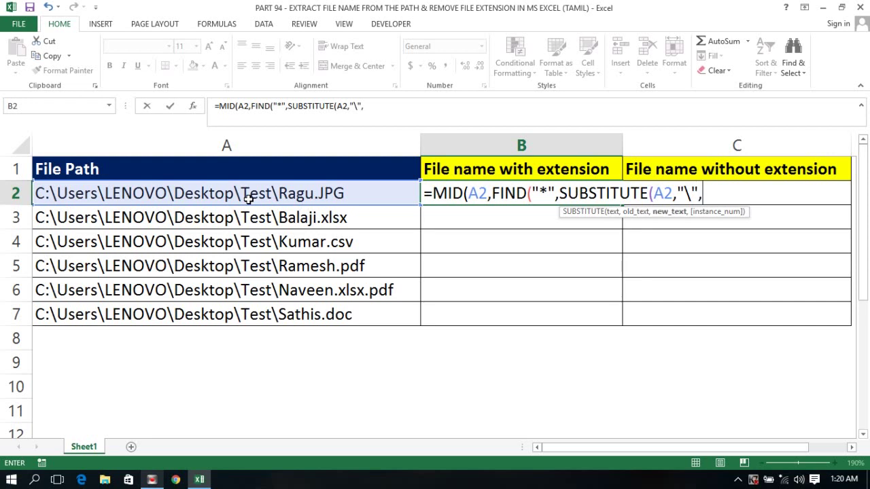
pyautogui.write('"')
pyautogui.write('*')
pyautogui.press('Right')
pyautogui.press('BackSpace')
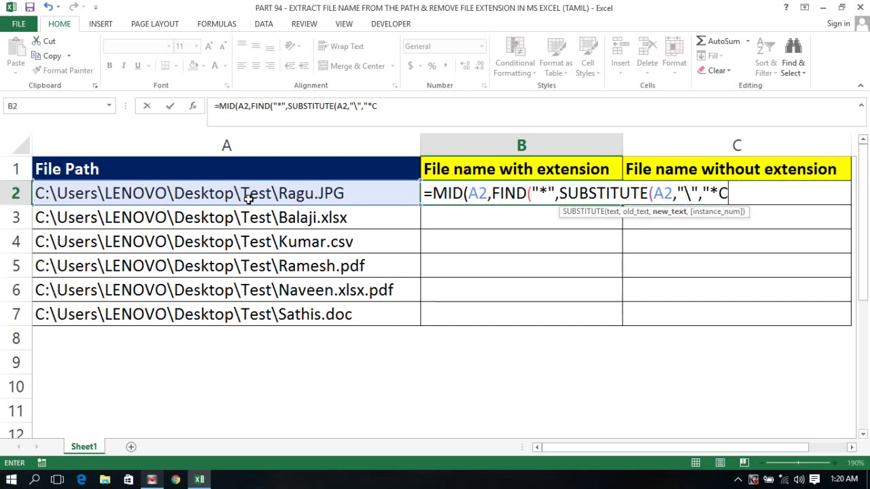
pyautogui.press('BackSpace')
pyautogui.write(',')
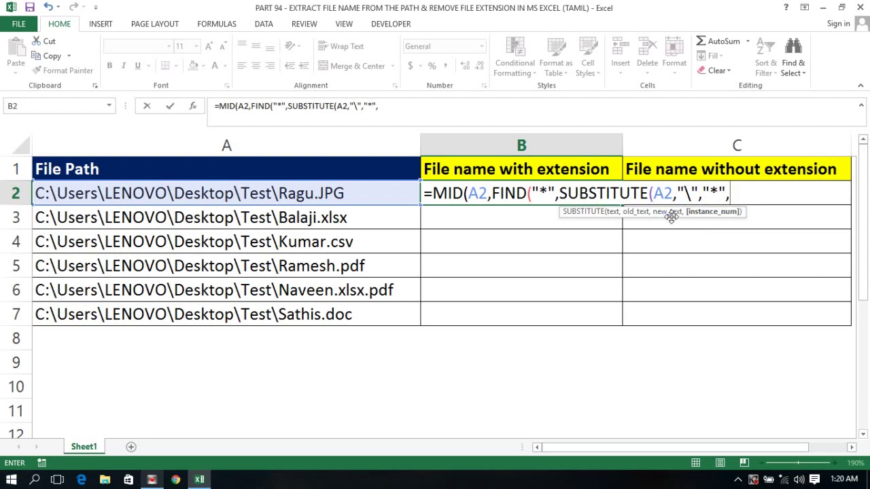
pyautogui.write('len(')
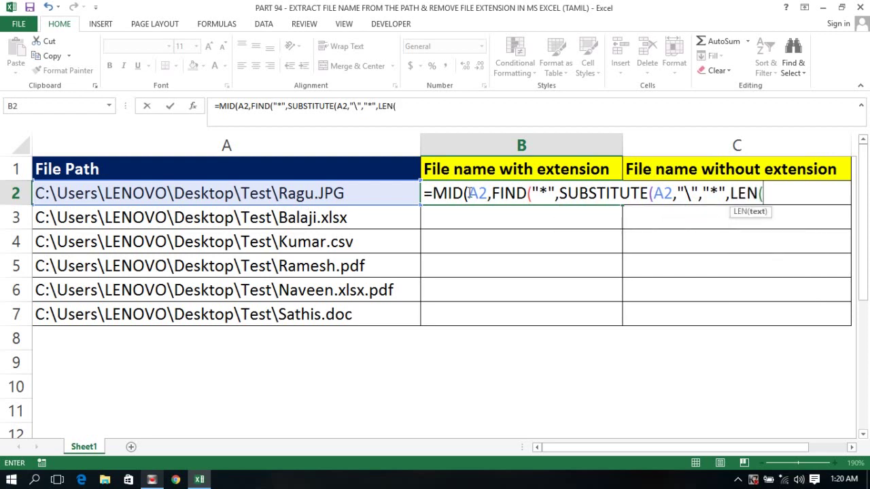
# Finish B2 with LEN(A2)-LEN(SUBSTITUTE(A2,"\",""))))+1,LEN(A2)) so it returns Ragu.JPG.
pyautogui.click(346, 193)
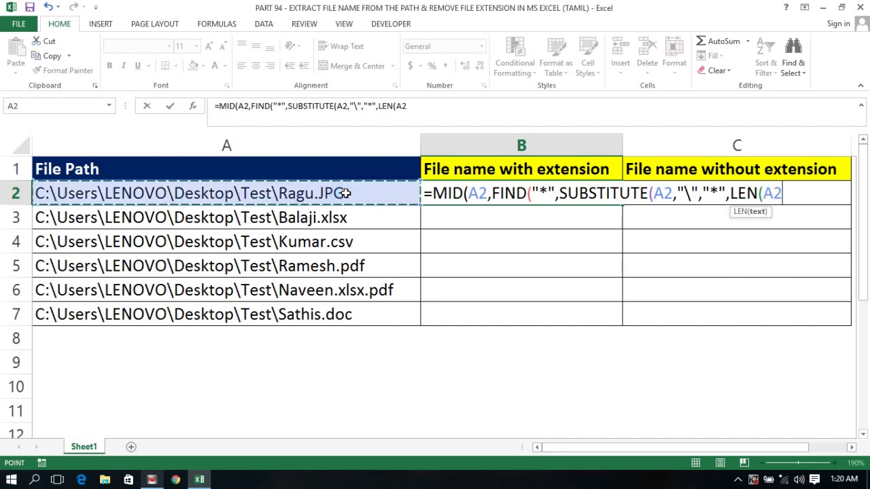
pyautogui.write(')-')
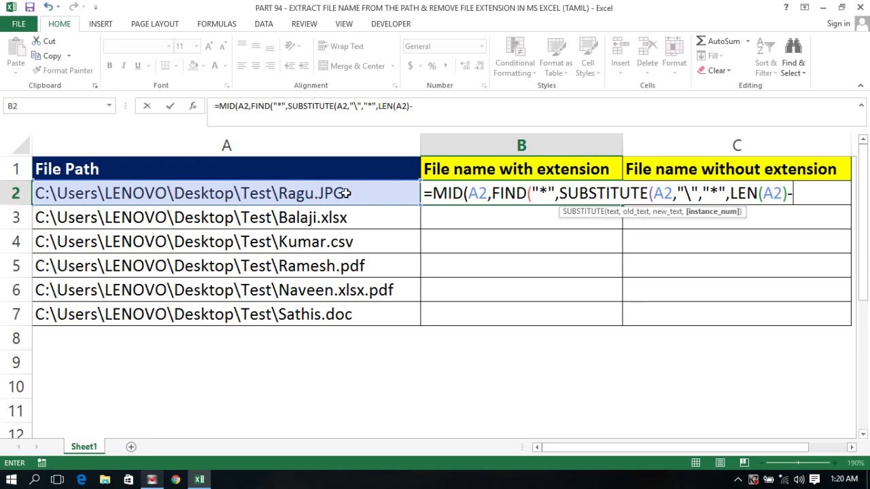
pyautogui.write('l')
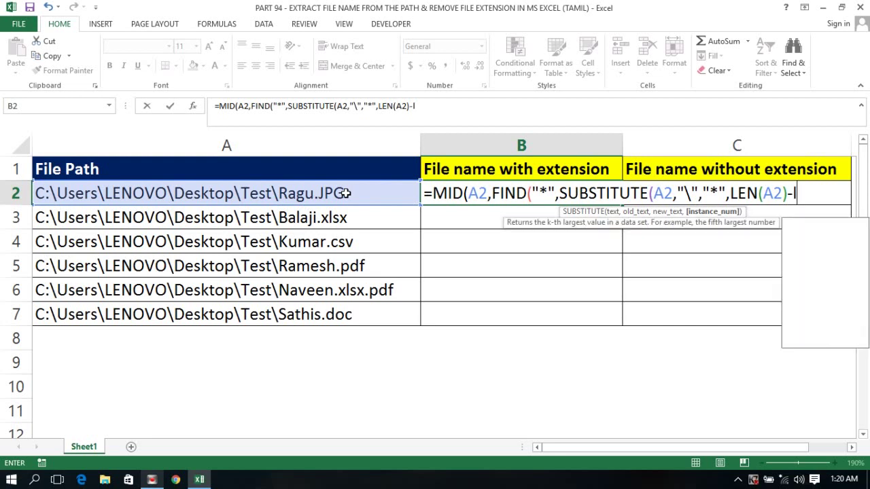
pyautogui.write('en(')
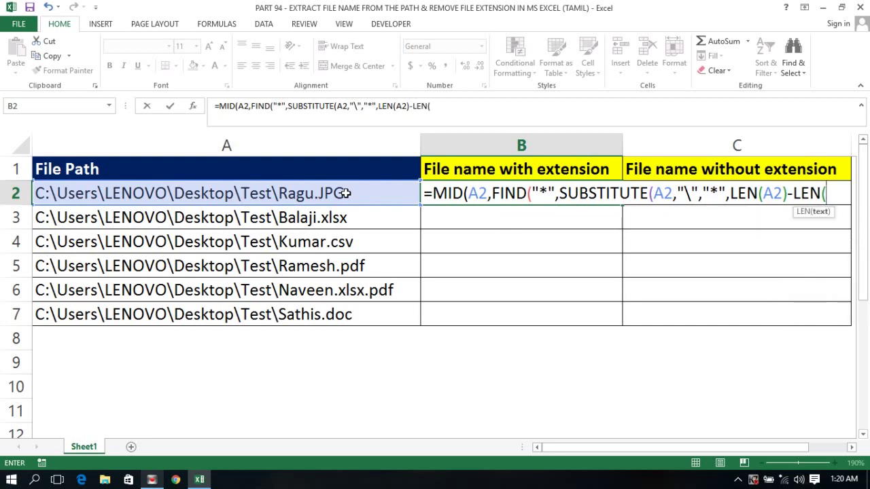
pyautogui.write('sub')
pyautogui.press('Tab')
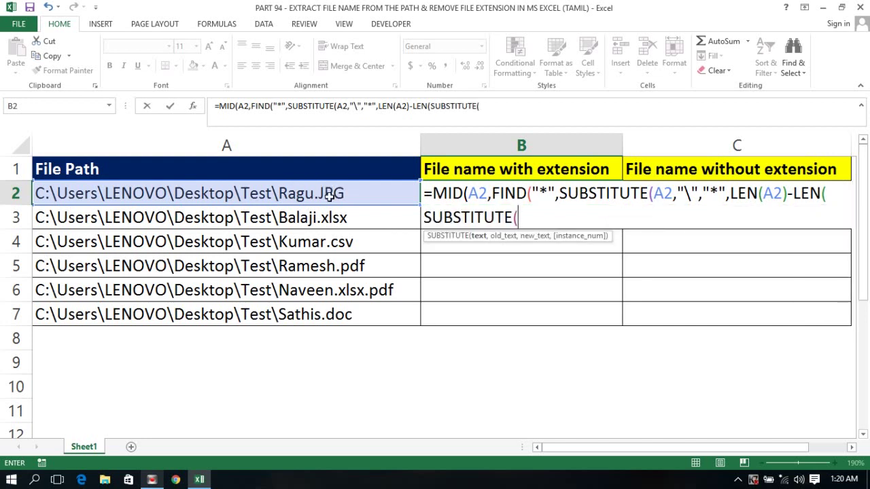
pyautogui.click(264, 193)
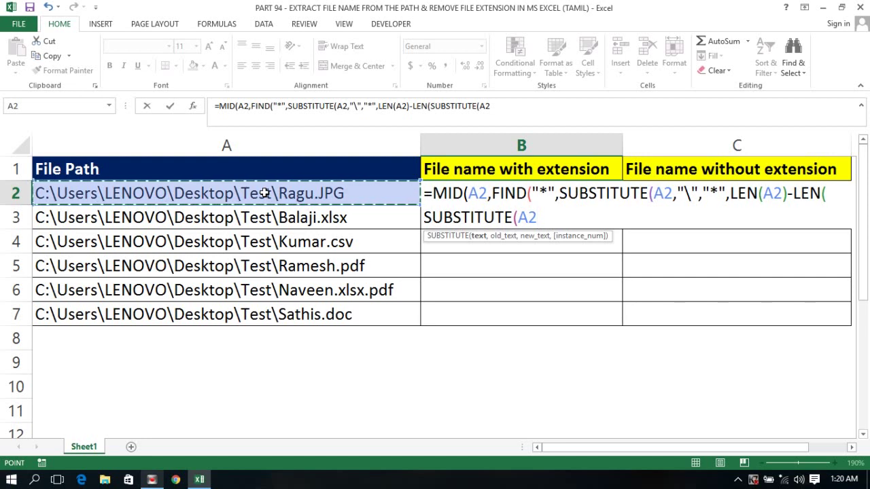
pyautogui.write(',"')
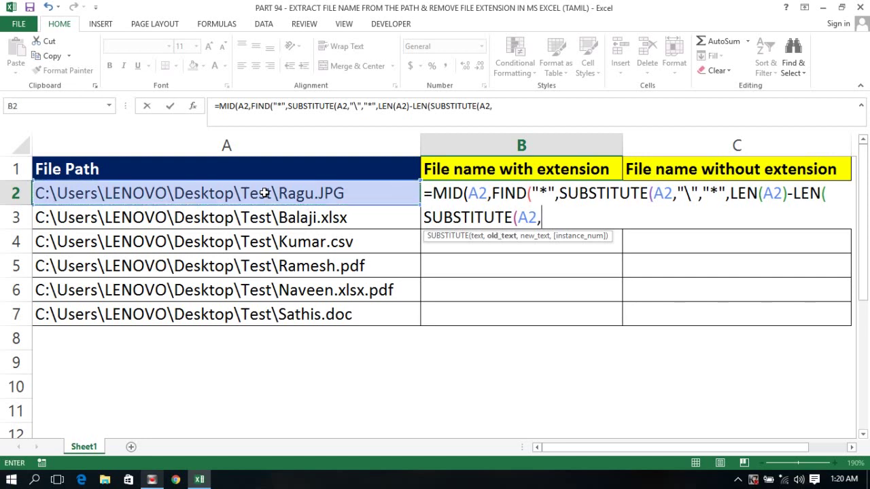
pyautogui.write('\\')
pyautogui.write('"')
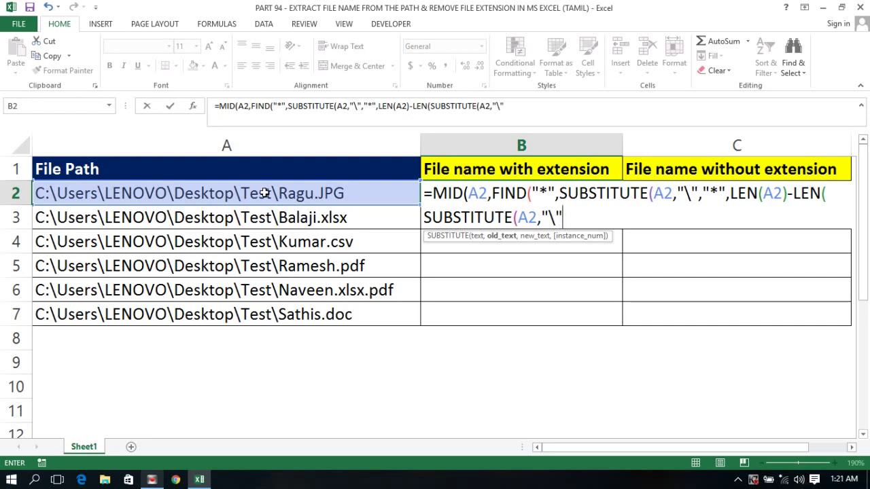
pyautogui.write(',')
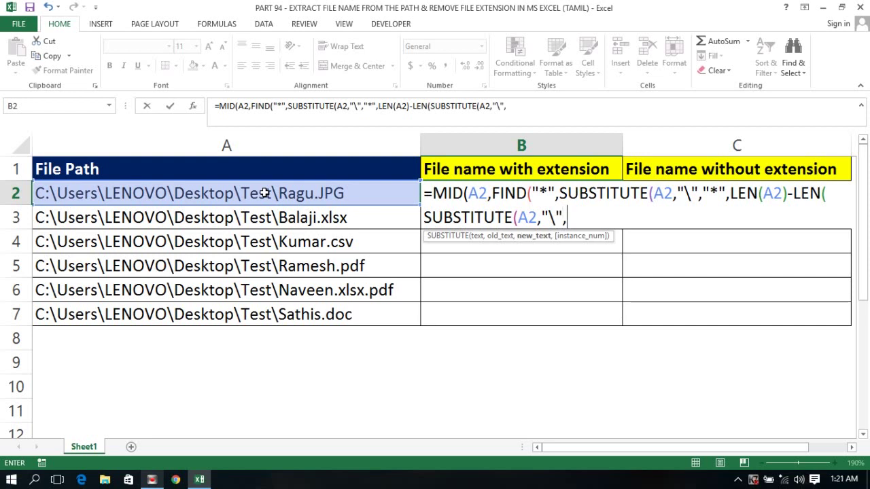
pyautogui.write('""')
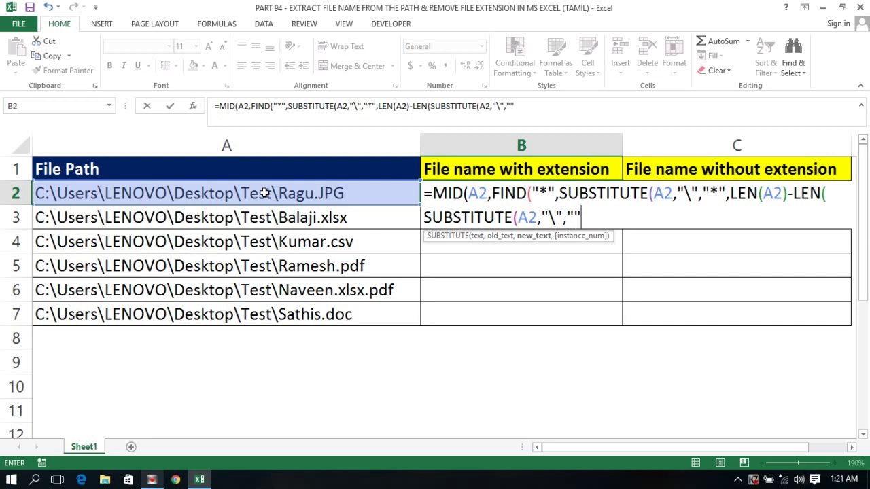
pyautogui.write('))))')
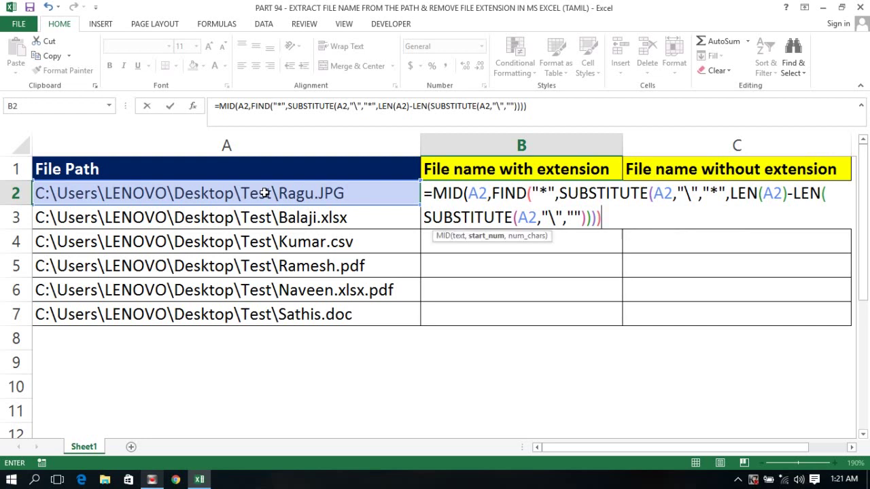
pyautogui.write('+1')
pyautogui.write(',')
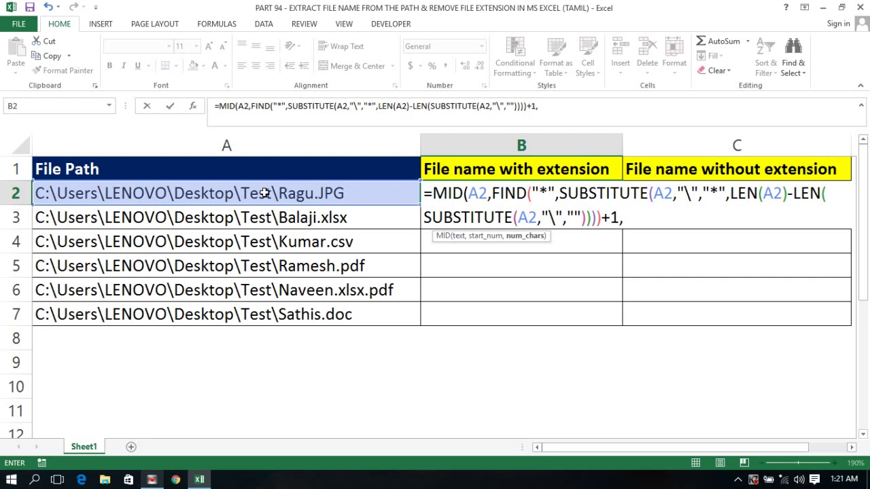
pyautogui.write('len')
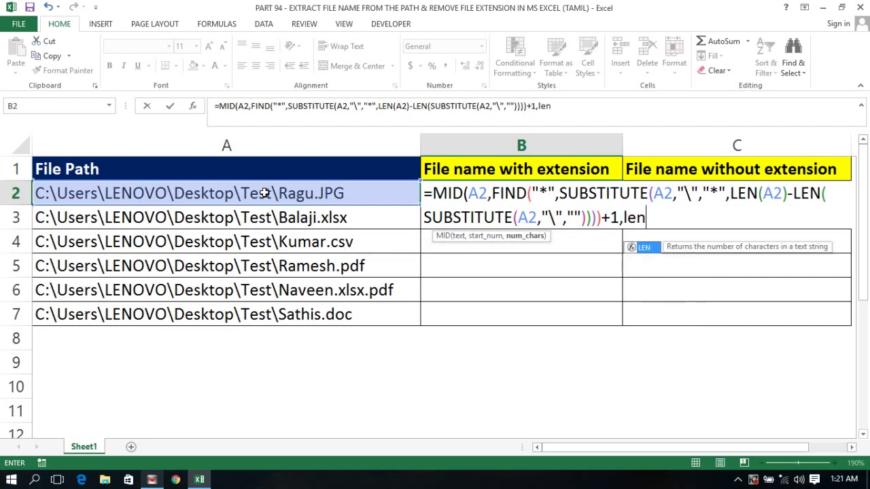
pyautogui.press('Tab')
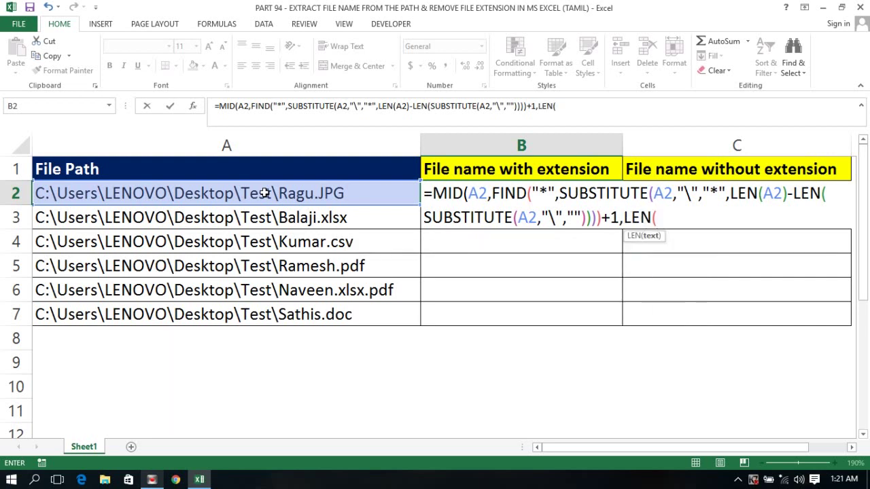
pyautogui.click(211, 196)
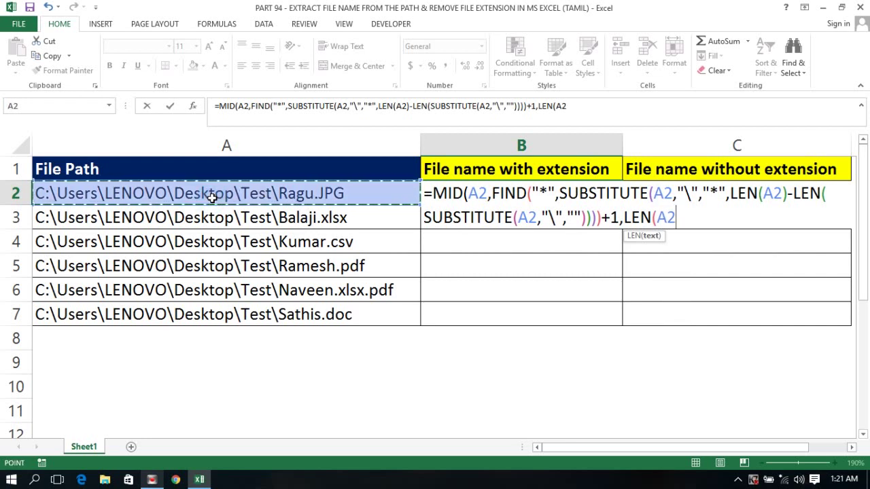
pyautogui.write('))')
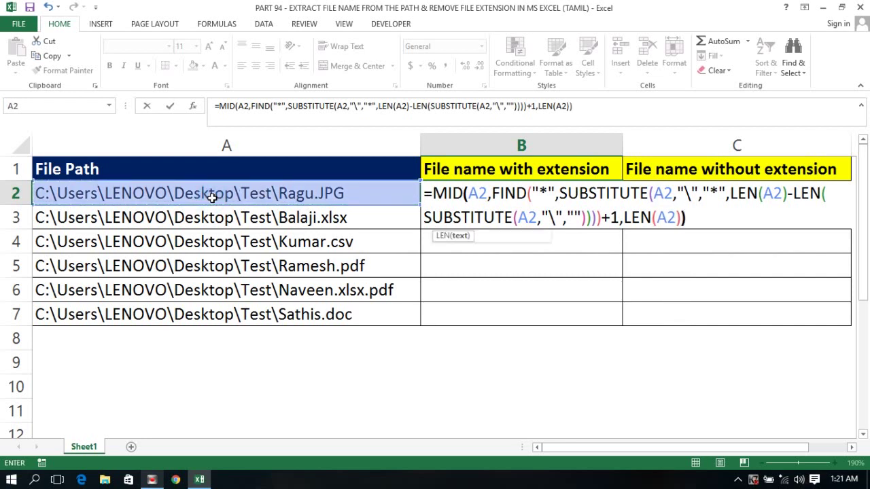
pyautogui.press('Return')
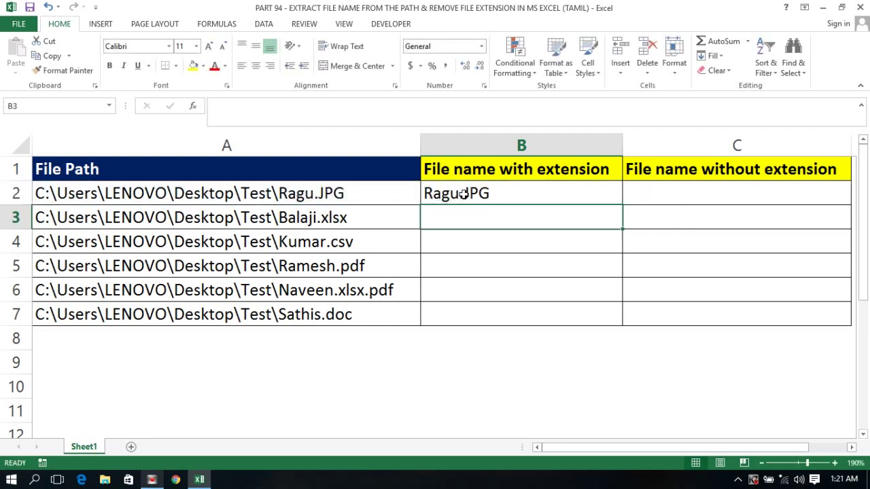
pyautogui.click(462, 193)
# Fill B2's formula down to B7 and check the copied formulas in B5 and B6.
pyautogui.doubleClick(620, 204)
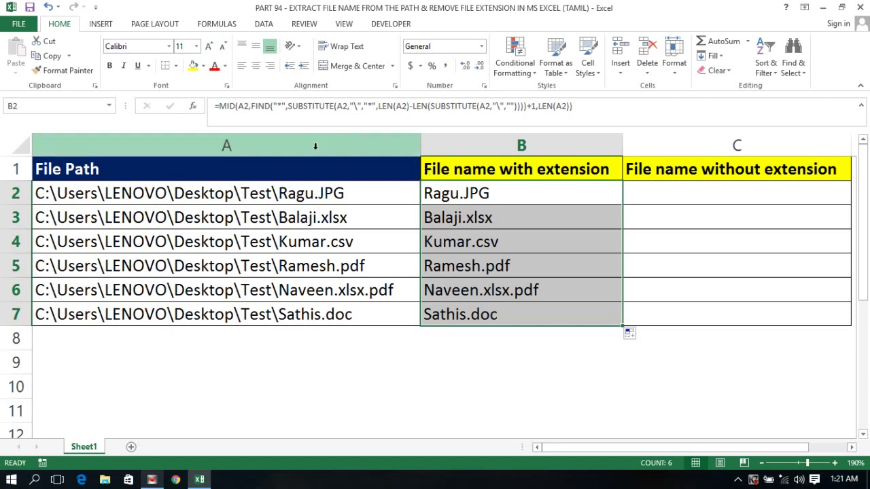
pyautogui.click(282, 191)
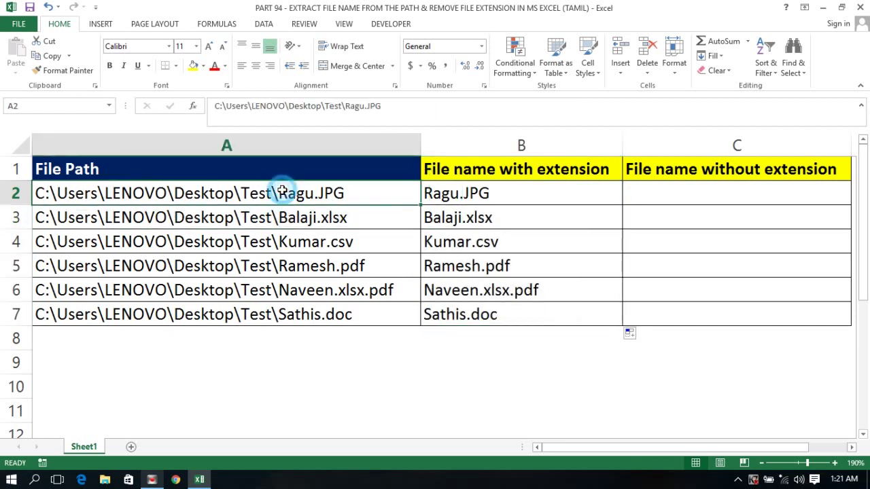
pyautogui.click(522, 194)
pyautogui.click(463, 285)
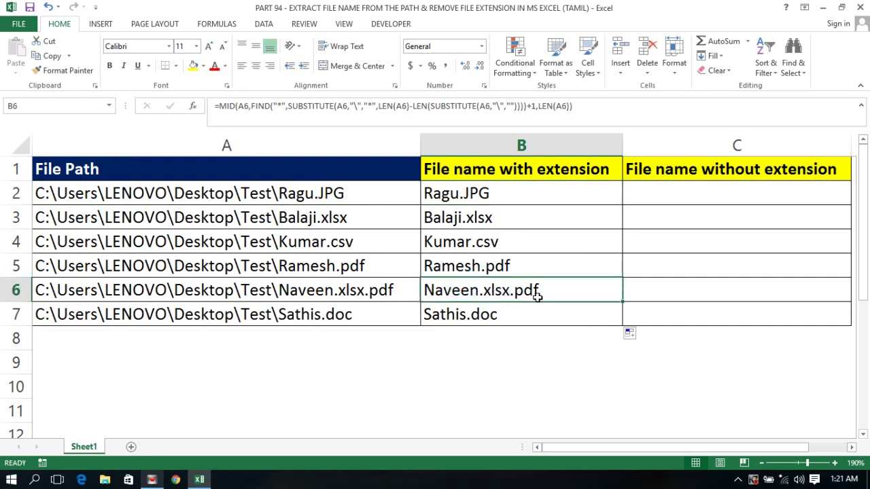
pyautogui.click(465, 273)
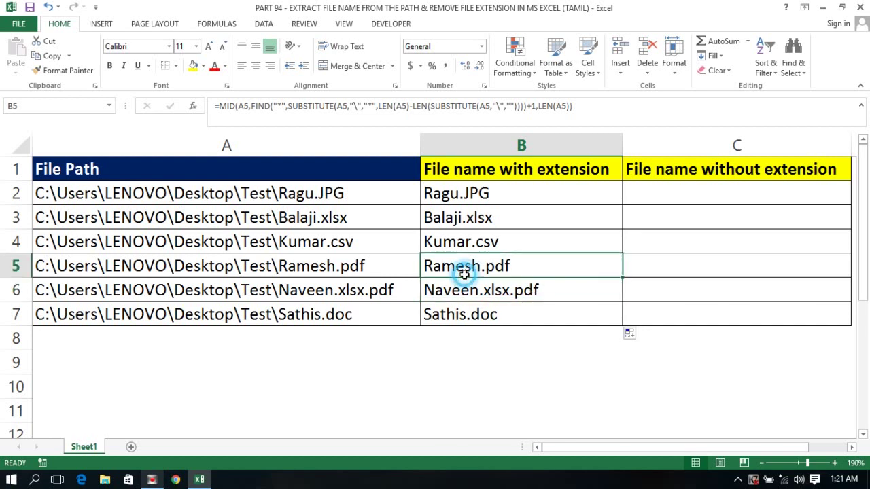
# Put B2's file-name formula into edit mode.
pyautogui.click(732, 251)
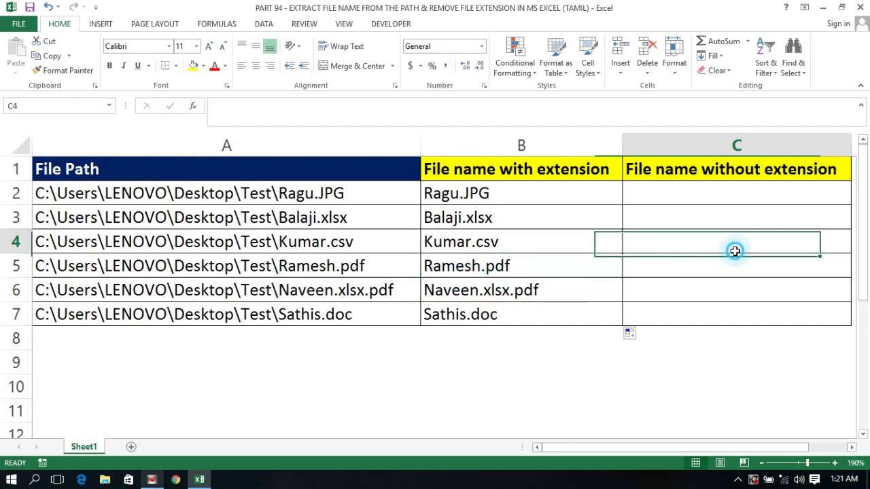
pyautogui.click(631, 168)
pyautogui.click(506, 207)
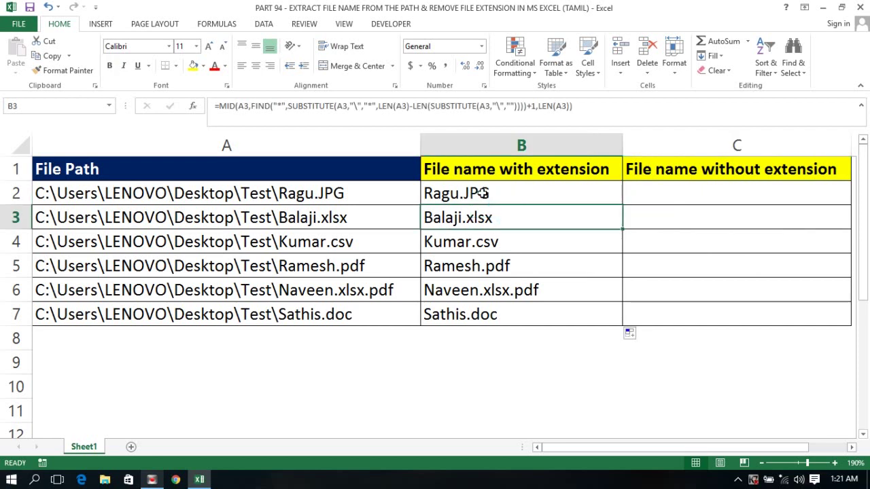
pyautogui.doubleClick(482, 194)
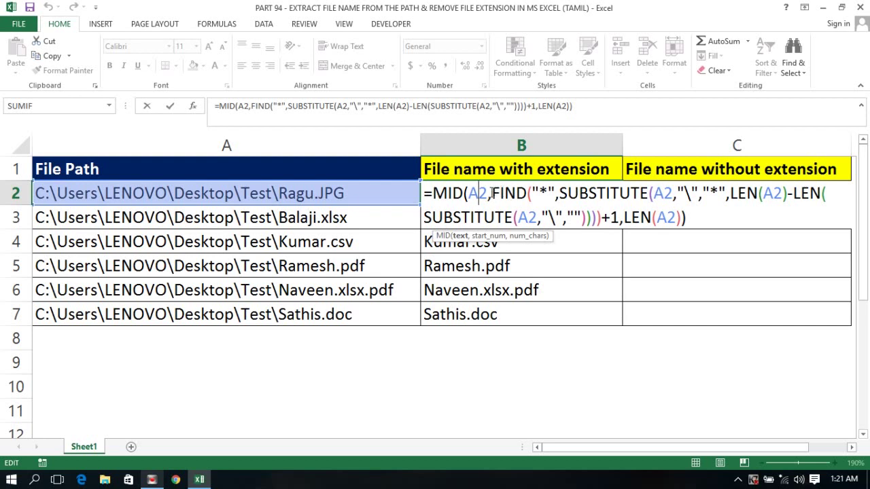
# Select the FIND(...) argument in B2's formula and evaluate it with F9 to 29.
pyautogui.click(491, 194)
pyautogui.click(532, 194)
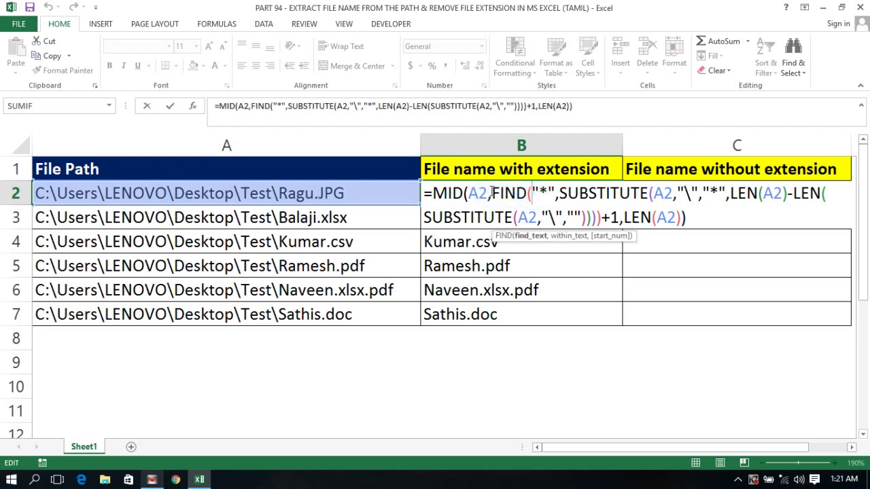
pyautogui.moveTo(492, 193); pyautogui.dragTo(787, 194)
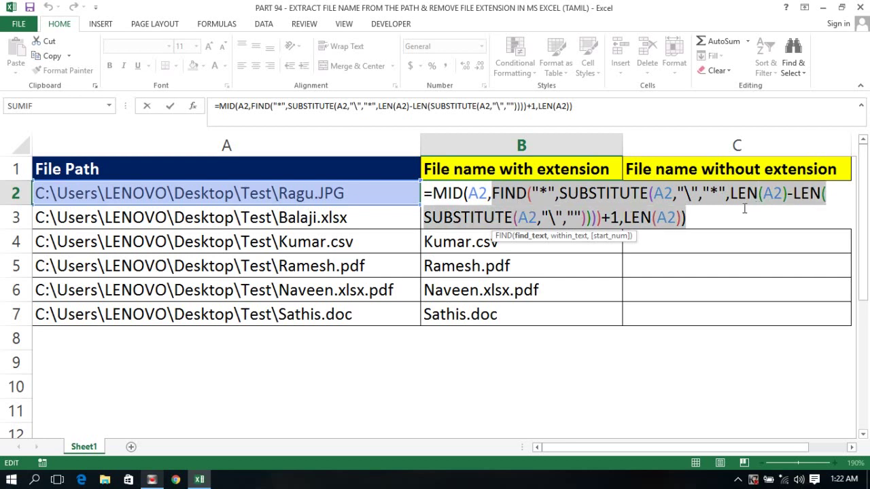
pyautogui.moveTo(789, 193); pyautogui.dragTo(603, 218)
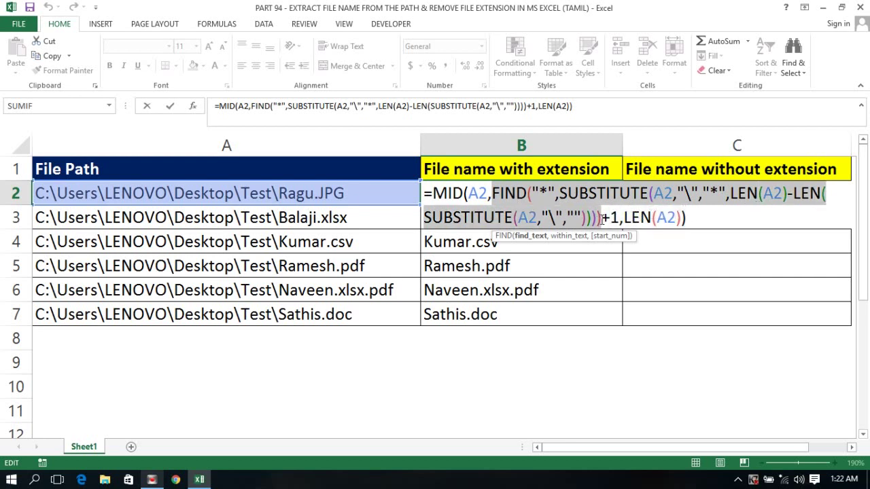
pyautogui.moveTo(602, 218); pyautogui.dragTo(602, 218)
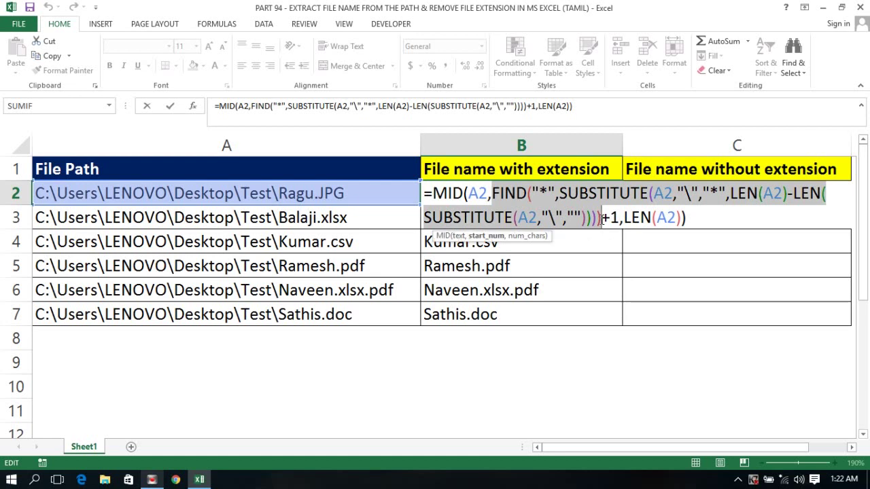
pyautogui.press('F9')
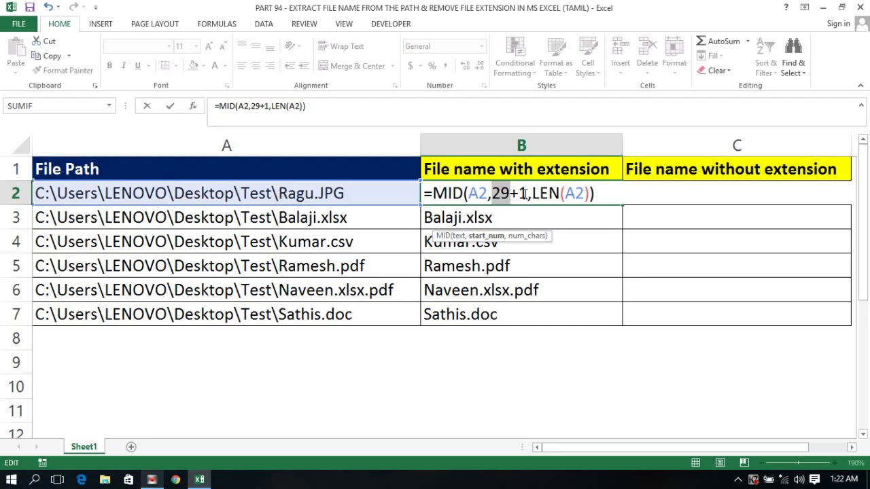
# Highlight 29+1 and 29, then reopen B2's original formula and mark its FIND part.
pyautogui.moveTo(527, 194); pyautogui.dragTo(493, 194)
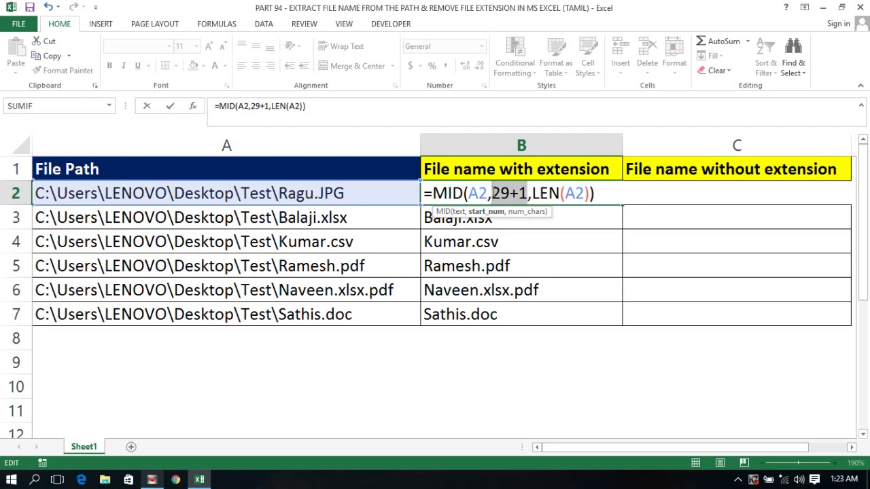
pyautogui.moveTo(492, 193); pyautogui.dragTo(511, 193)
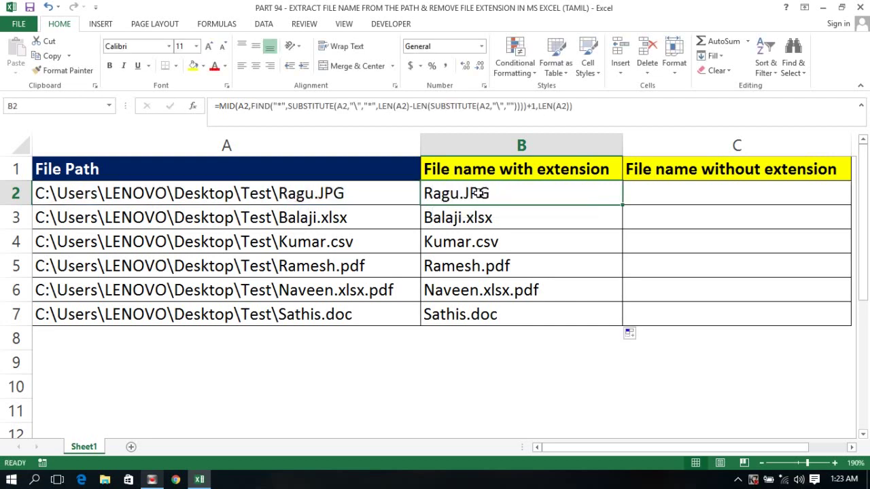
pyautogui.doubleClick(479, 194)
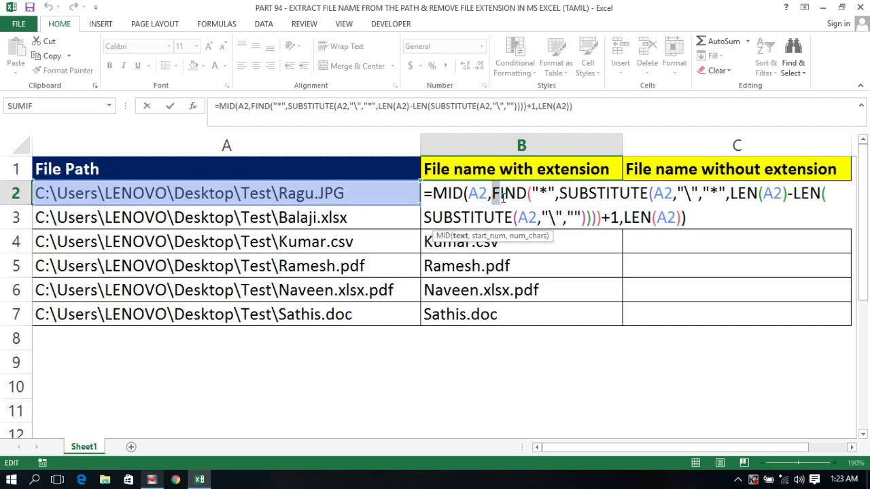
pyautogui.moveTo(491, 194)
pyautogui.mouseDown()
pyautogui.moveTo(528, 212)
pyautogui.moveTo(615, 217)
pyautogui.mouseUp()
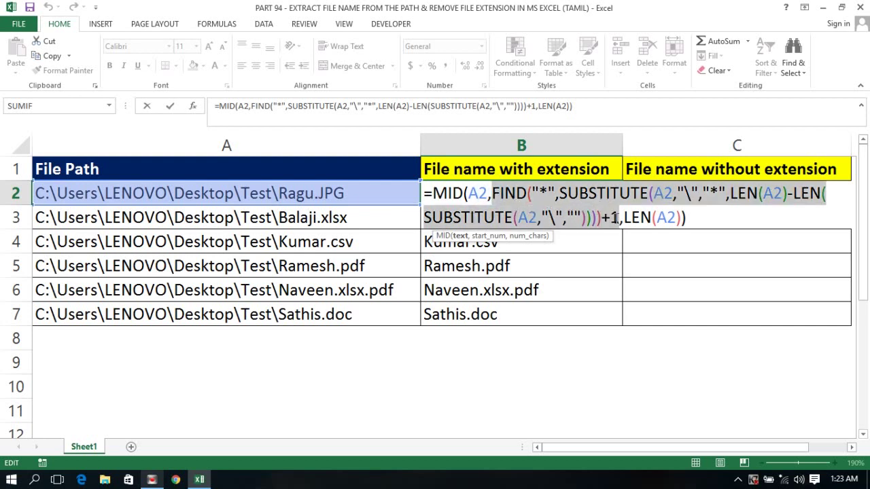
pyautogui.press('Escape')
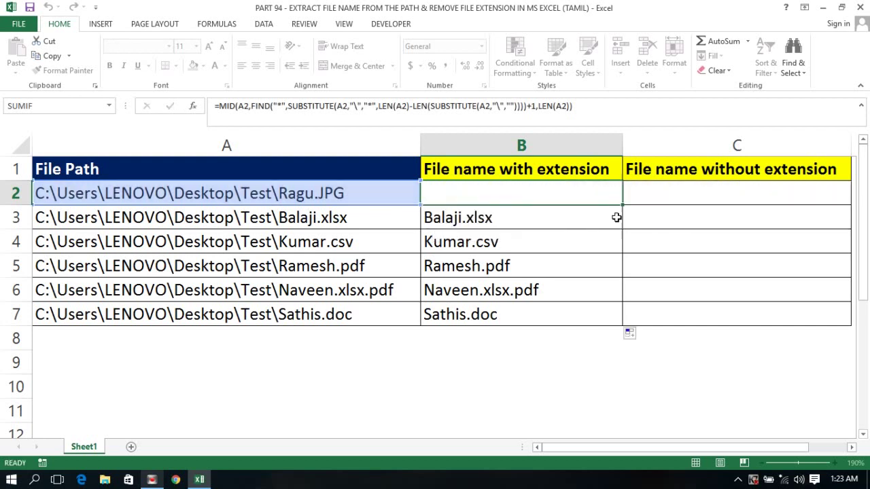
pyautogui.click(154, 191)
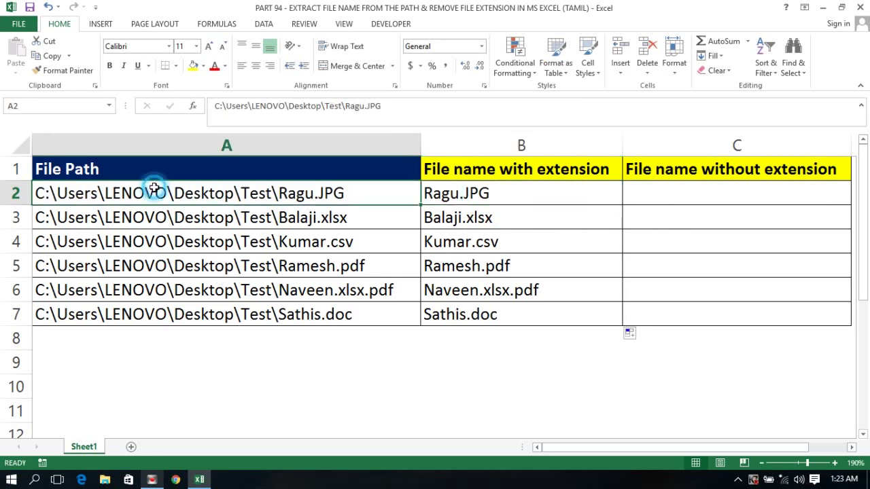
pyautogui.hotkey('ctrl', 'c')
pyautogui.press('Down')
pyautogui.press('Down')
pyautogui.press('Down')
pyautogui.press('Down')
pyautogui.press('Down')
pyautogui.press('Down')
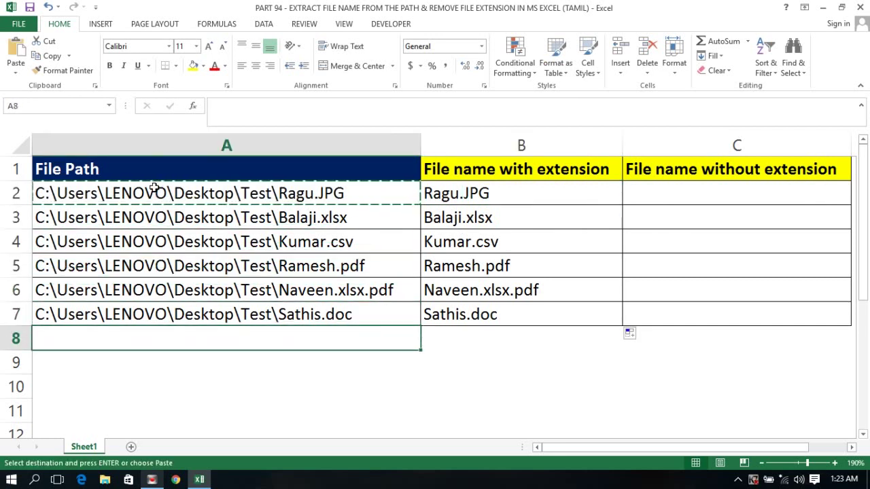
pyautogui.press('Down')
pyautogui.hotkey('ctrl', 'v')
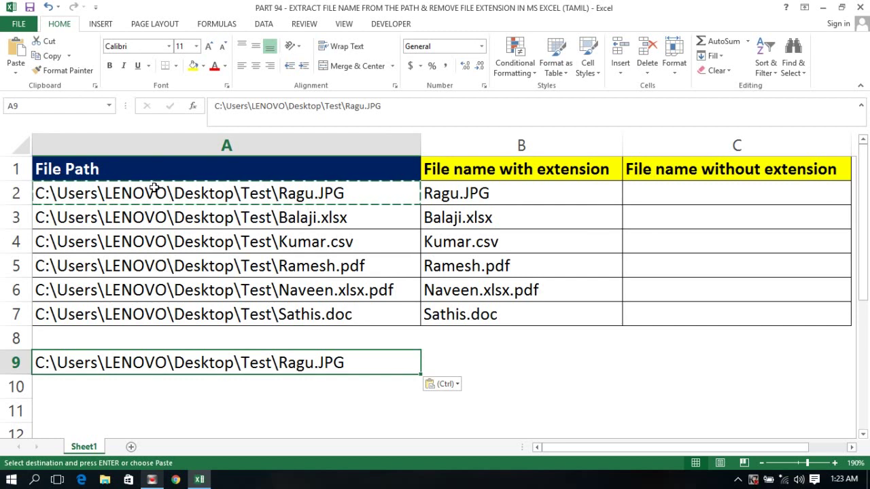
pyautogui.press('F2')
pyautogui.press('BackSpace')
pyautogui.press('BackSpace')
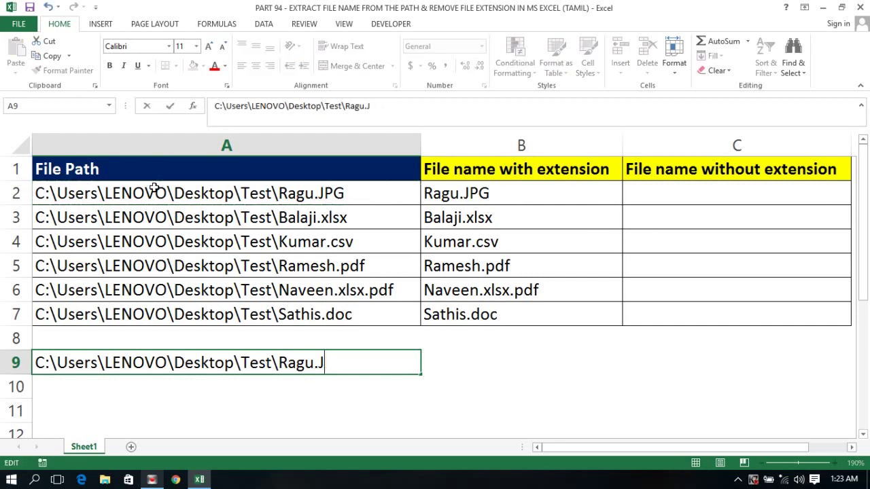
pyautogui.press('BackSpace')
pyautogui.press('BackSpace')
pyautogui.press('BackSpace')
pyautogui.press('BackSpace')
pyautogui.press('BackSpace')
pyautogui.press('BackSpace')
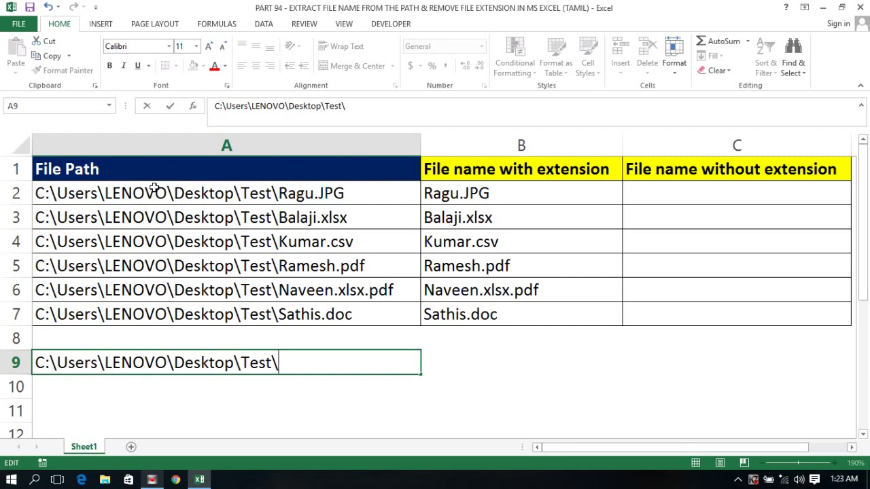
pyautogui.write('R')
pyautogui.press('Return')
pyautogui.press('Up')
pyautogui.press('Right')
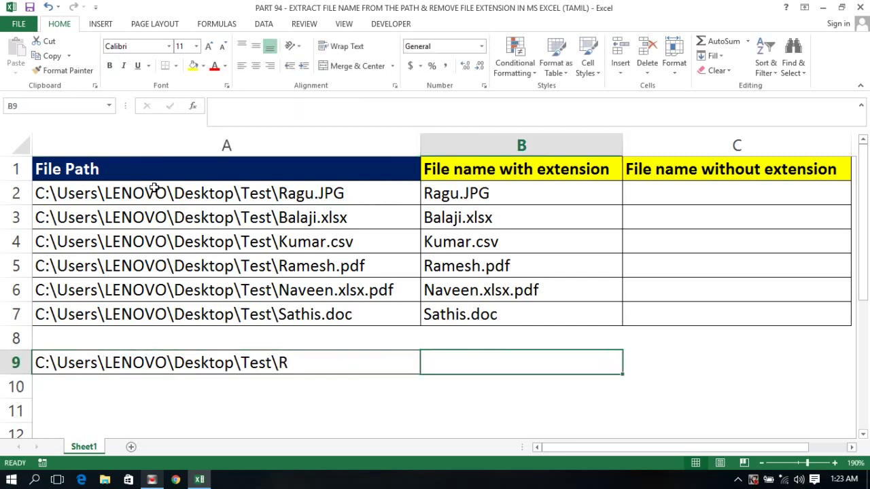
pyautogui.write('=len')
pyautogui.press('Tab')
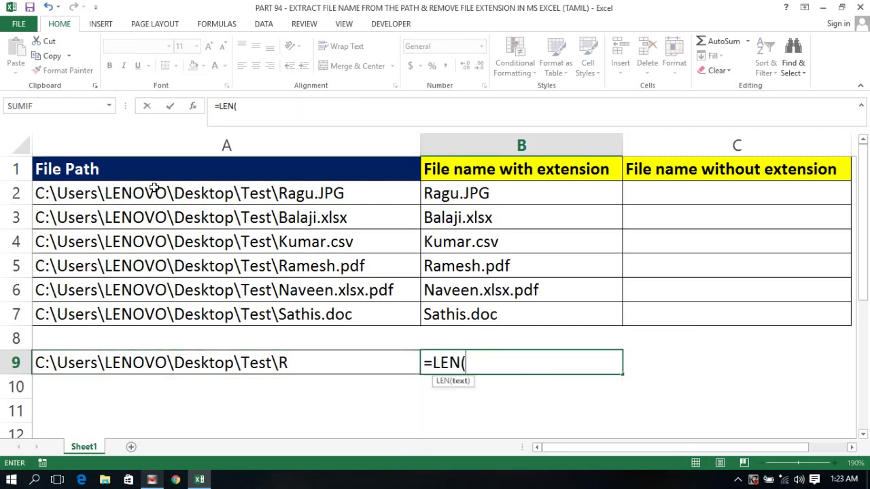
pyautogui.press('Left')
pyautogui.press('Return')
pyautogui.press('Up')
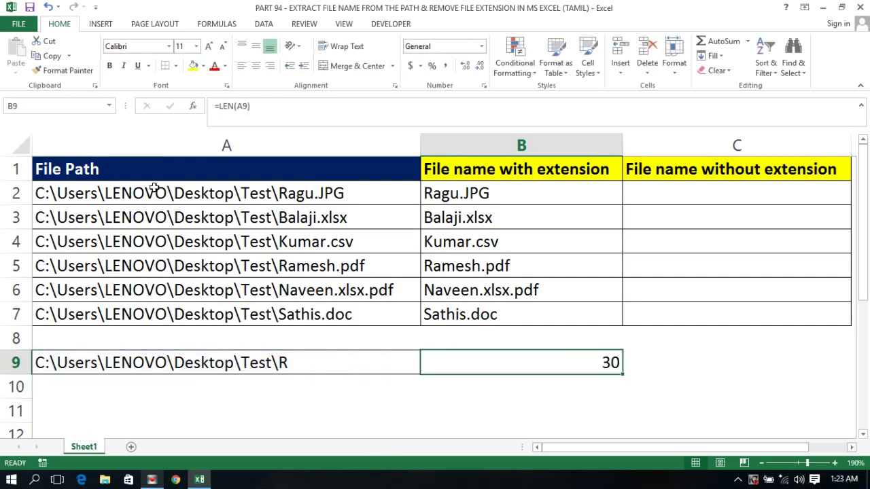
pyautogui.press('Left')
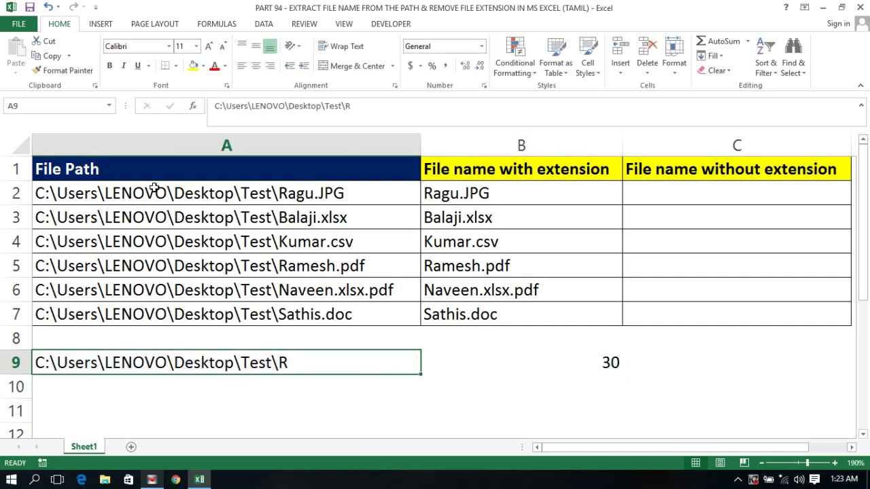
pyautogui.press('F2')
pyautogui.press('BackSpace')
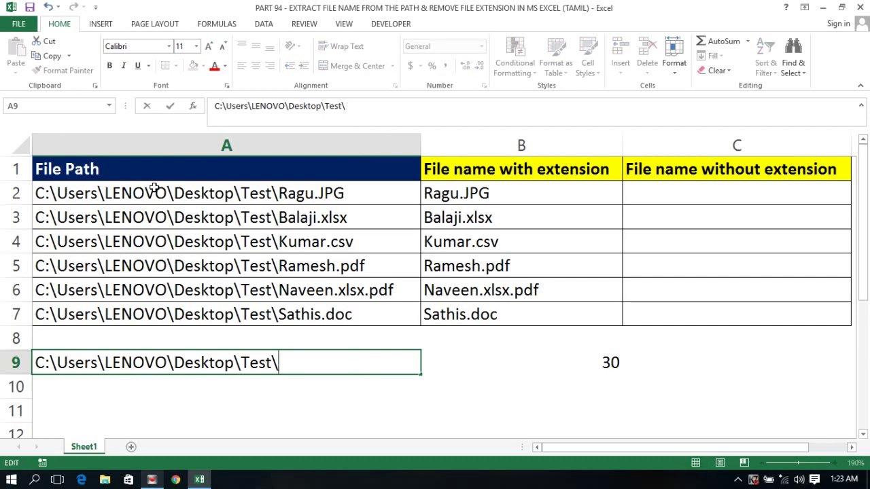
pyautogui.press('Return')
pyautogui.press('Up')
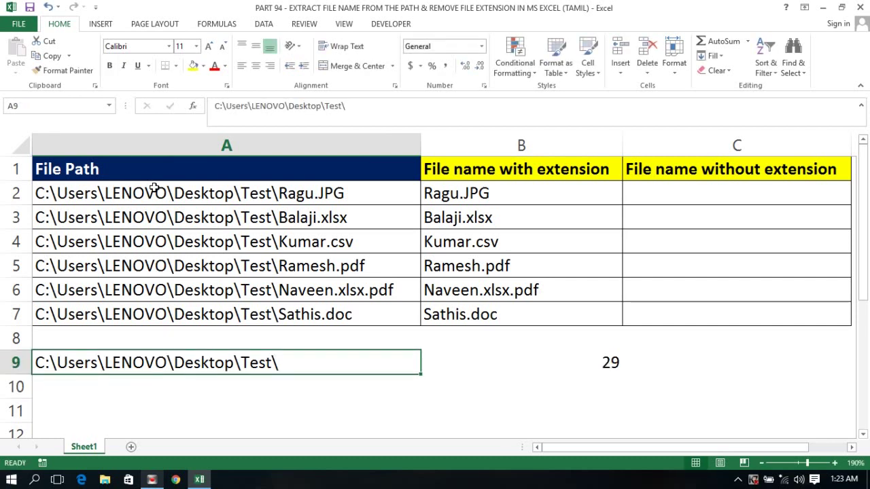
pyautogui.press('Right')
pyautogui.press('Left')
pyautogui.hotkey('shift', 'Right')
pyautogui.hotkey('shift', 'Right')
pyautogui.press('Delete')
# Step through the file paths in column A, ending on the Balaji.xlsx path.
pyautogui.hotkey('shift', 'Left')
pyautogui.hotkey('shift', 'Left')
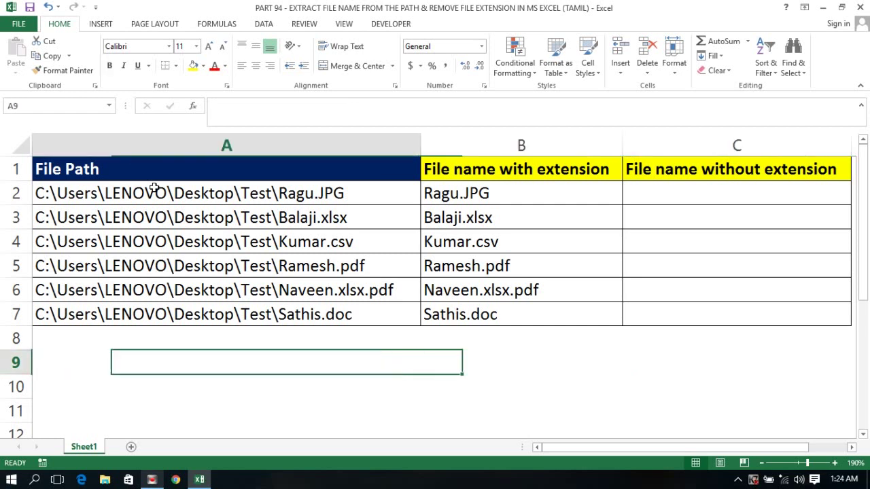
pyautogui.hotkey('ctrl', 'Home')
pyautogui.press('Down')
pyautogui.press('Down')
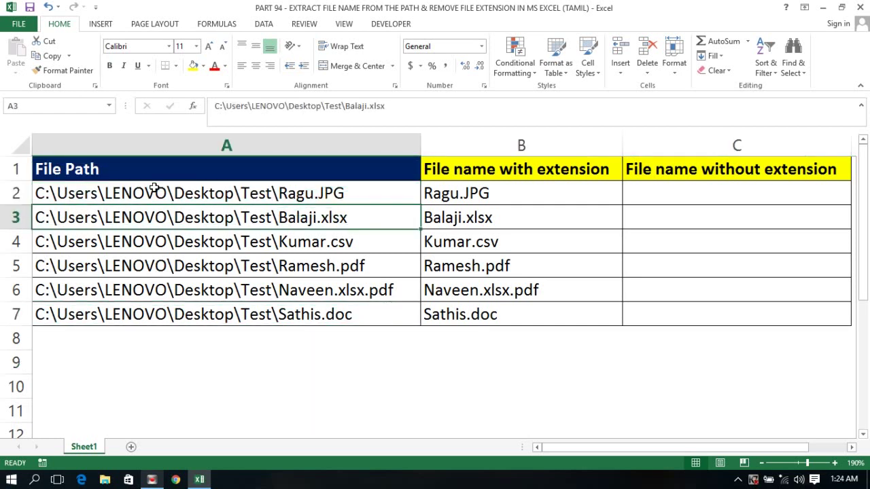
pyautogui.press('Up')
pyautogui.press('Down')
pyautogui.press('Up')
pyautogui.press('Down')
pyautogui.press('Up')
pyautogui.press('Up')
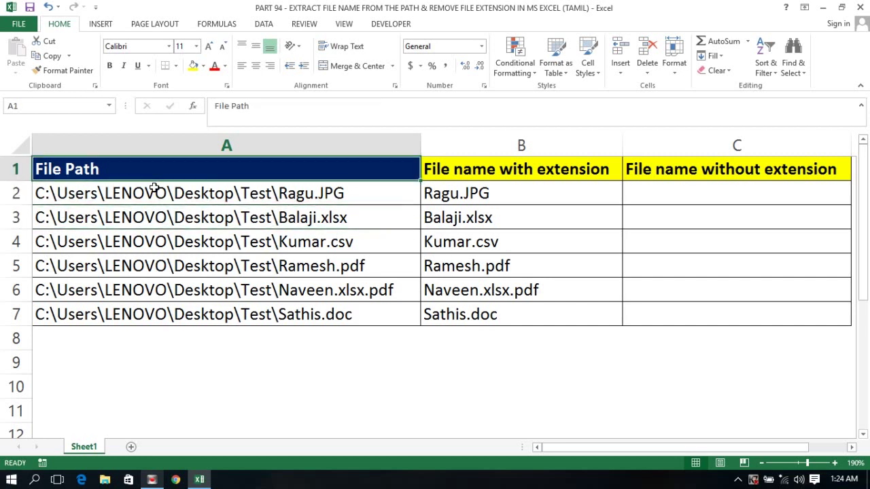
pyautogui.press('Down')
pyautogui.press('Down')
pyautogui.press('Up')
pyautogui.press('Down')
pyautogui.press('Up')
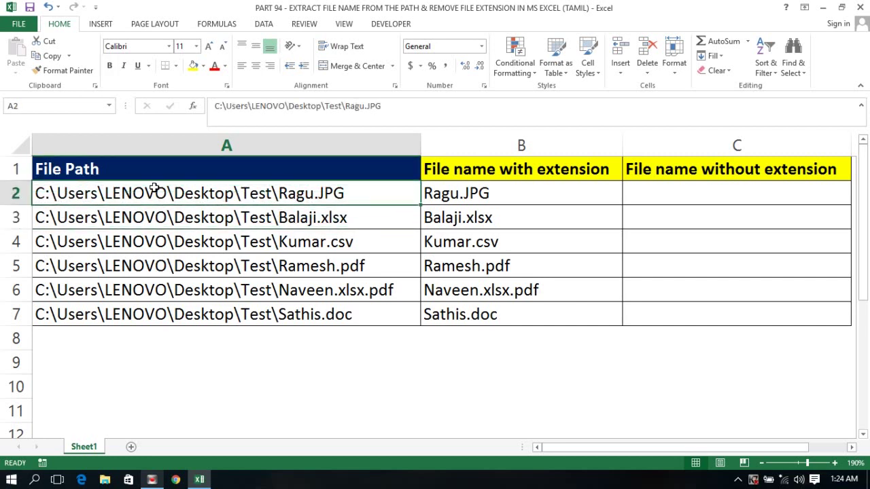
pyautogui.press('Down')
pyautogui.press('Up')
pyautogui.press('Down')
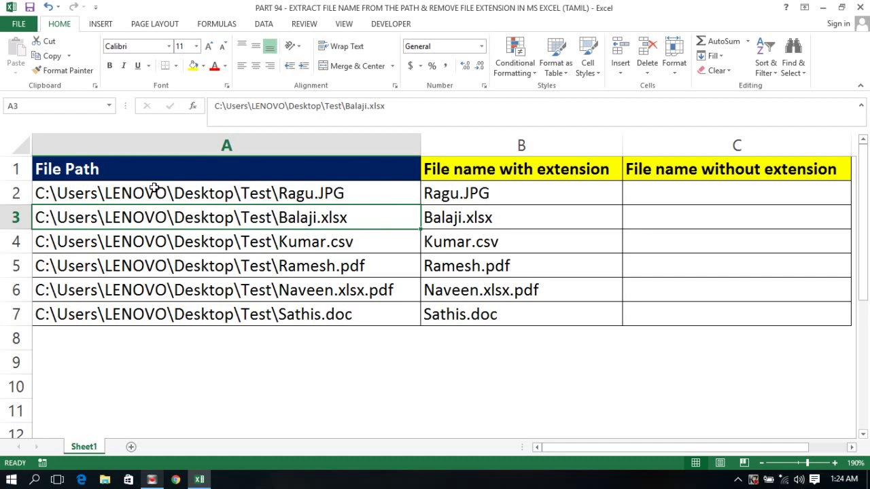
# Edit A3's path to add \Test1 before \Balaji.xlsx.
pyautogui.click(276, 216)
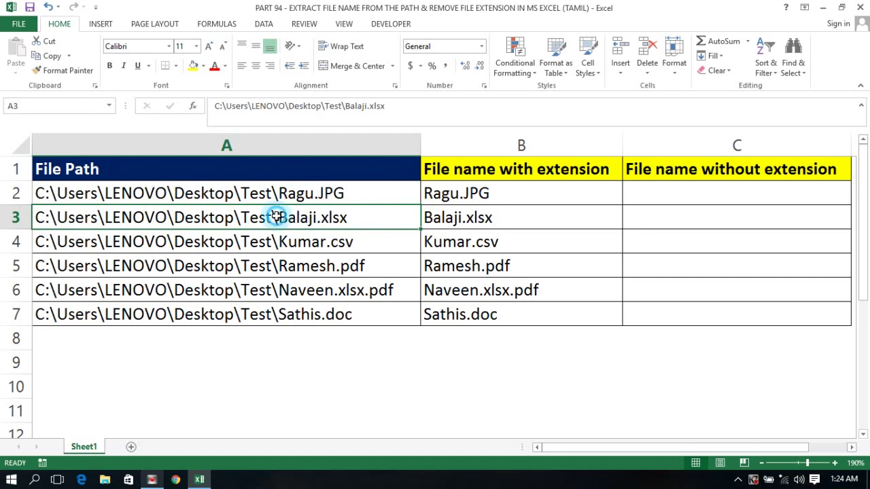
pyautogui.doubleClick(276, 217)
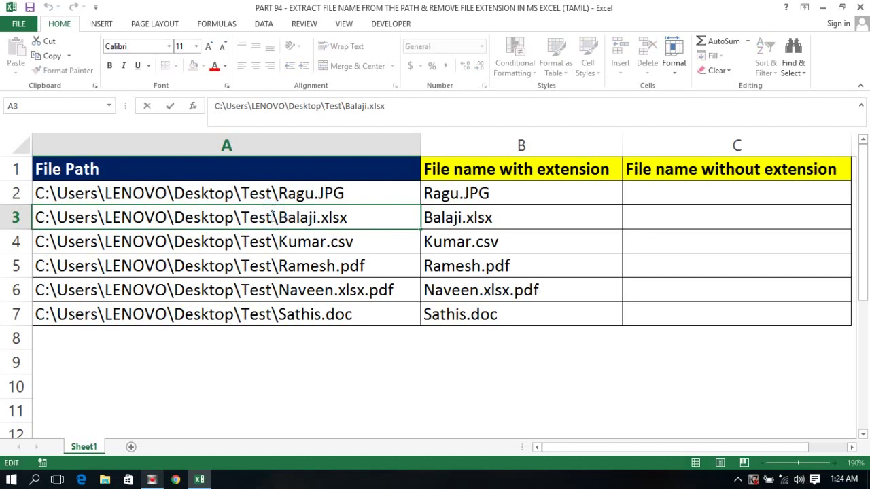
pyautogui.write('\\')
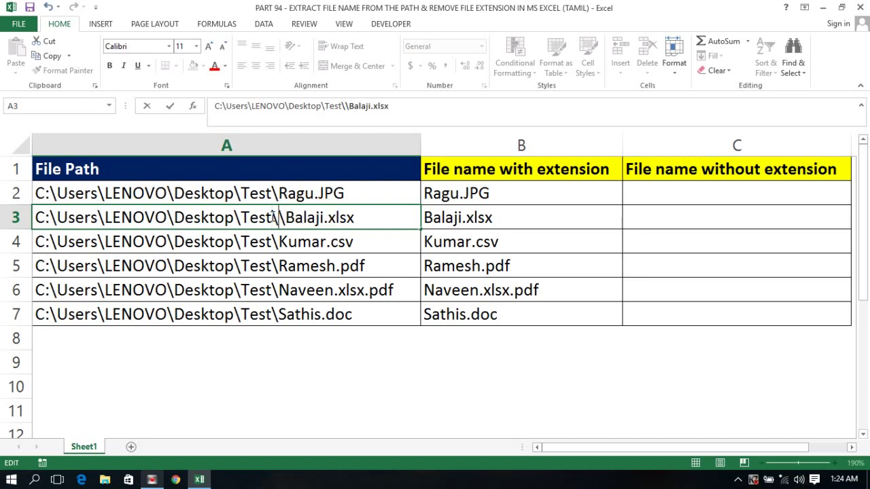
pyautogui.write('Test')
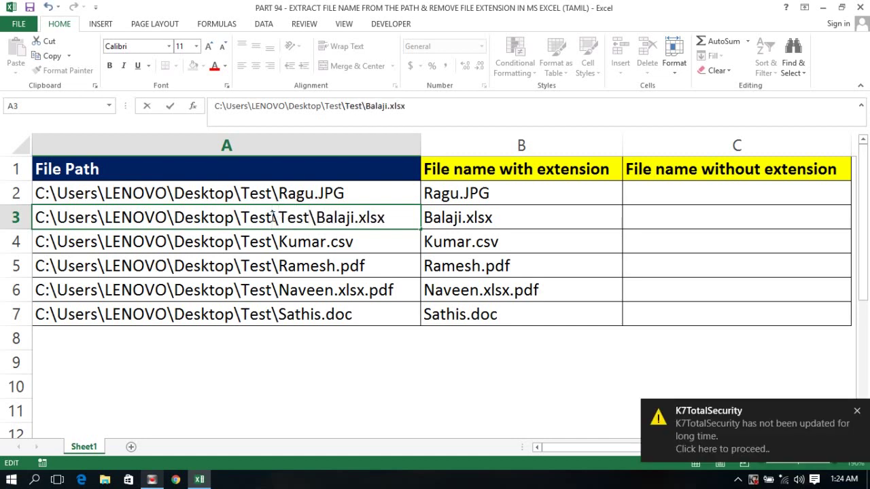
pyautogui.write('1')
pyautogui.press('Return')
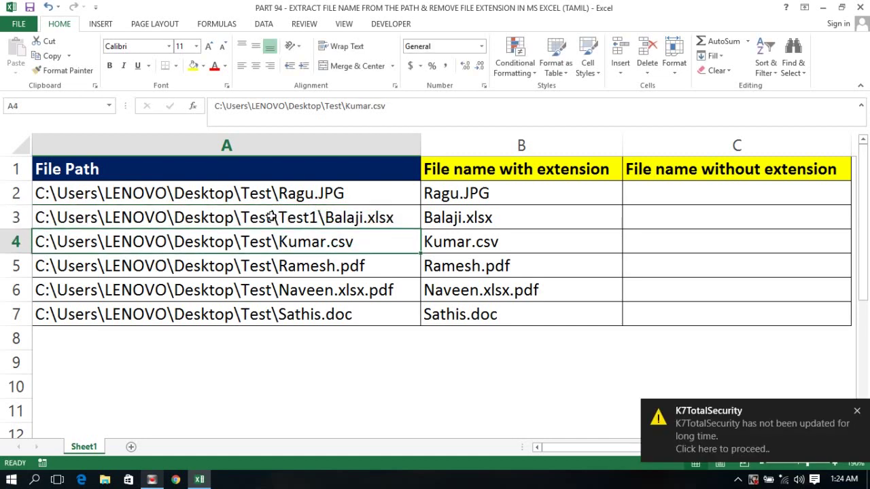
# Confirm row 3's formula still extracts Balaji.xlsx, then return to B2.
pyautogui.click(476, 211)
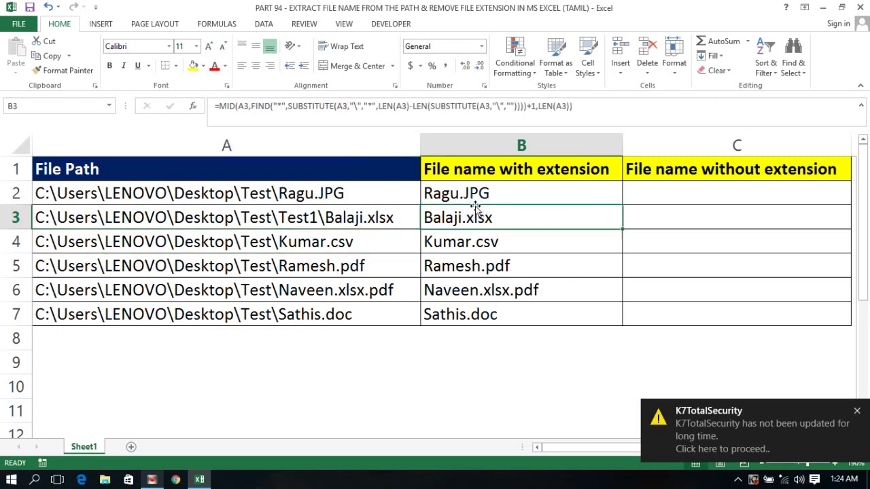
pyautogui.click(316, 223)
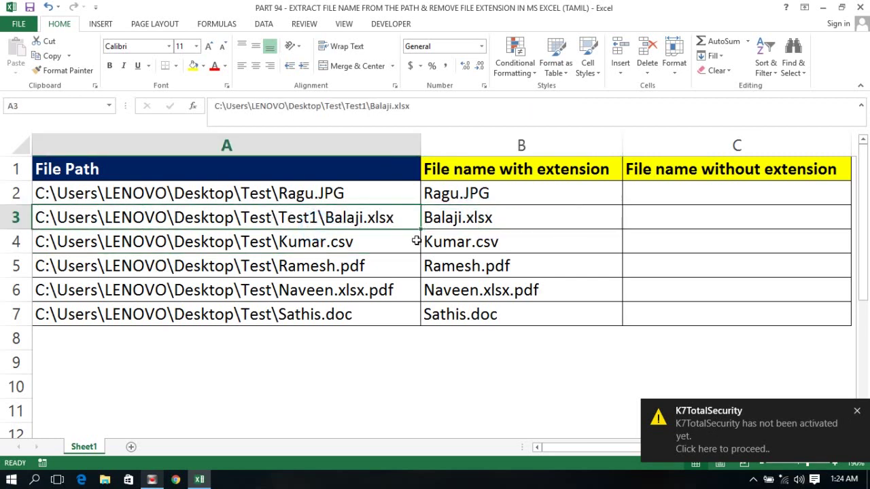
pyautogui.click(453, 233)
pyautogui.click(461, 218)
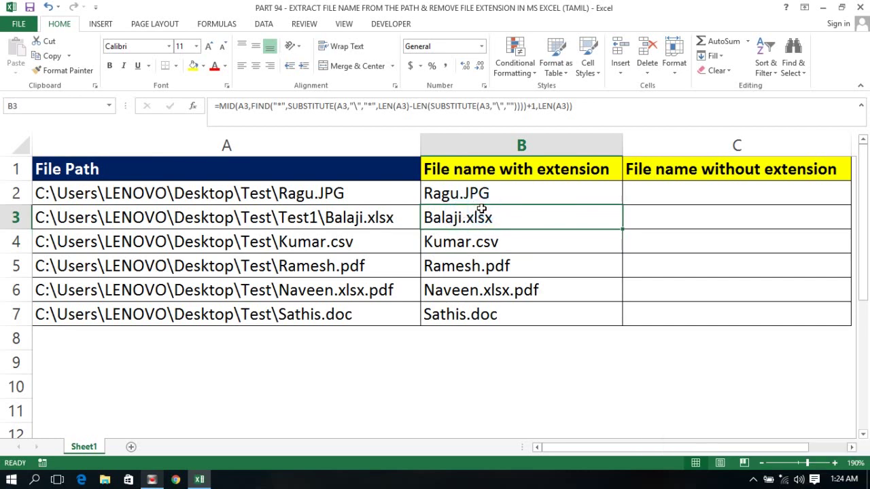
pyautogui.press('Up')
pyautogui.press('Up')
pyautogui.press('Down')
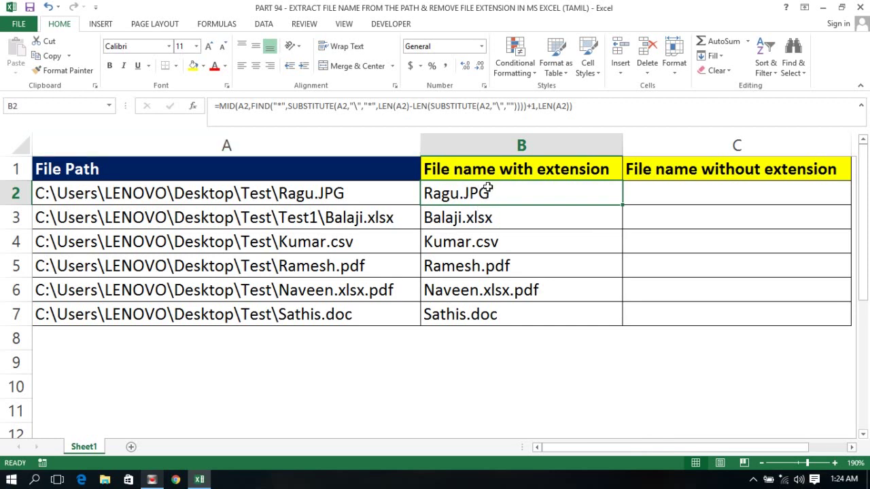
pyautogui.press('F2')
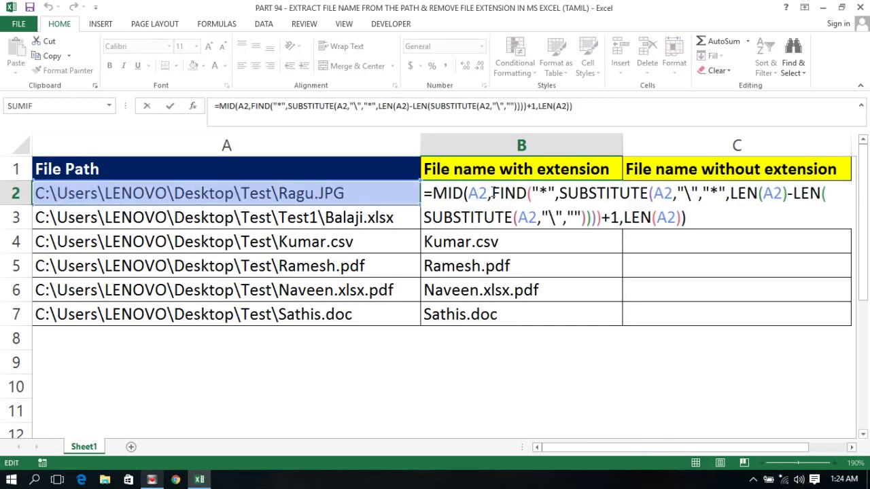
pyautogui.moveTo(492, 194); pyautogui.dragTo(518, 194)
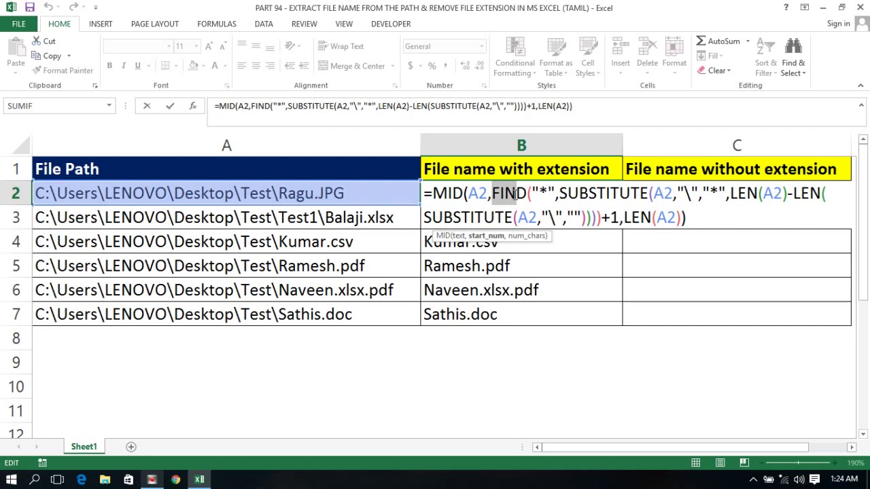
pyautogui.moveTo(621, 219); pyautogui.dragTo(686, 215)
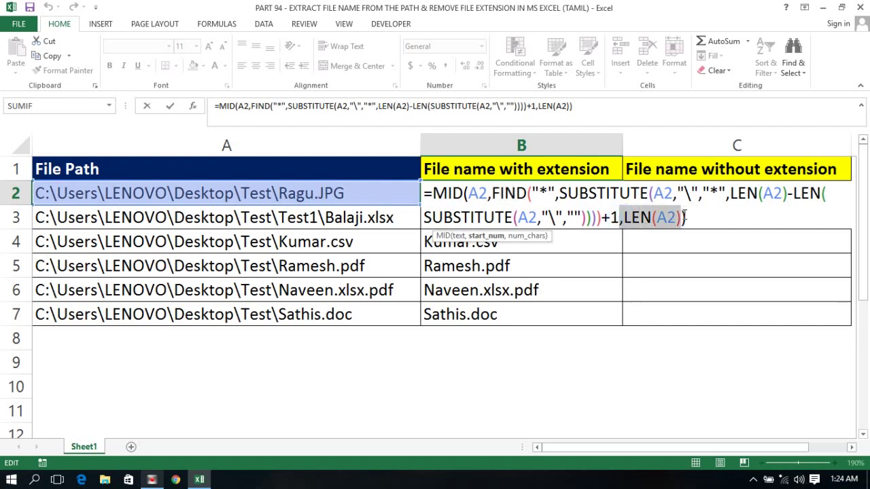
pyautogui.click(624, 217)
pyautogui.moveTo(624, 217); pyautogui.dragTo(682, 216)
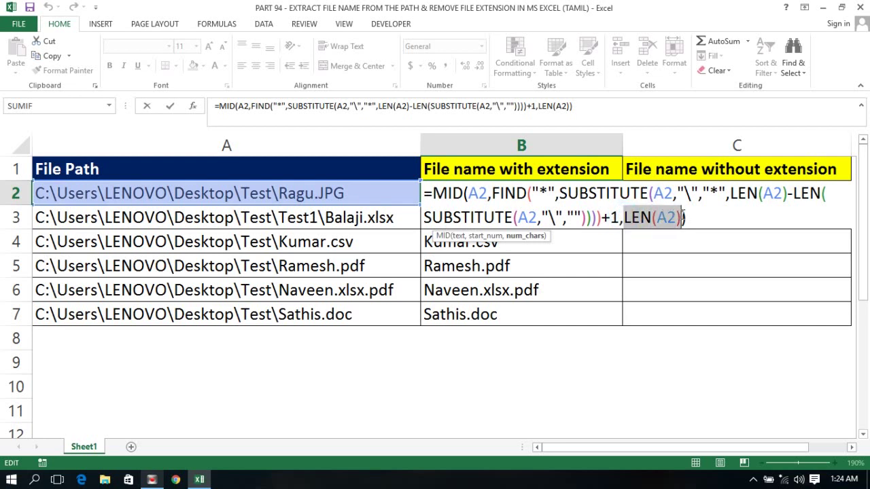
pyautogui.write('37')
pyautogui.moveTo(621, 204); pyautogui.dragTo(642, 215)
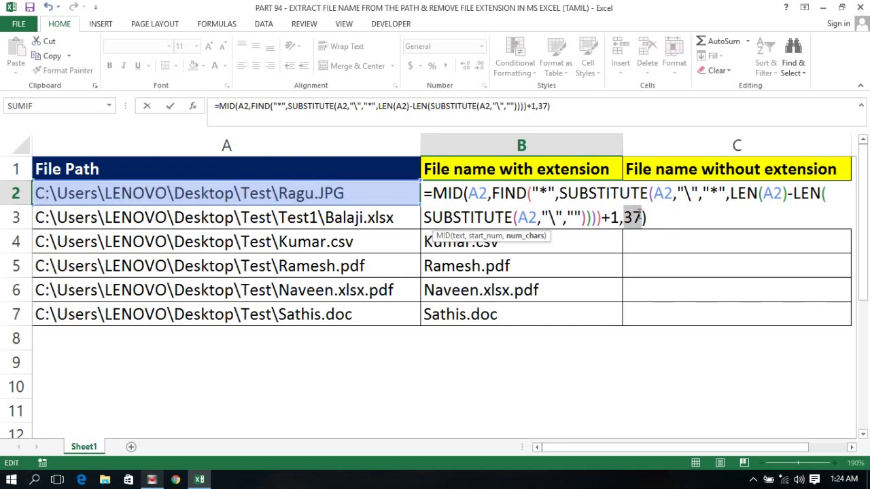
pyautogui.hotkey('ctrl', 'Return')
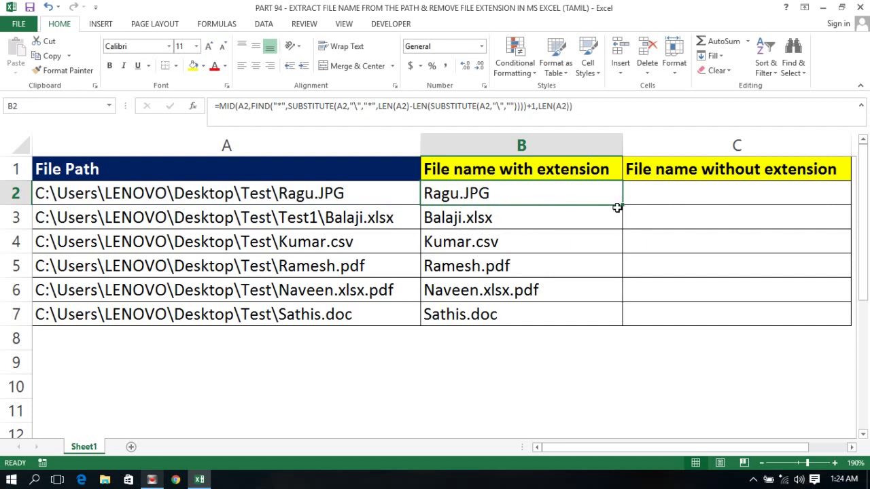
# In C2, begin =LEFT(B2,FIND( to strip the file extension.
pyautogui.click(666, 210)
pyautogui.click(669, 193)
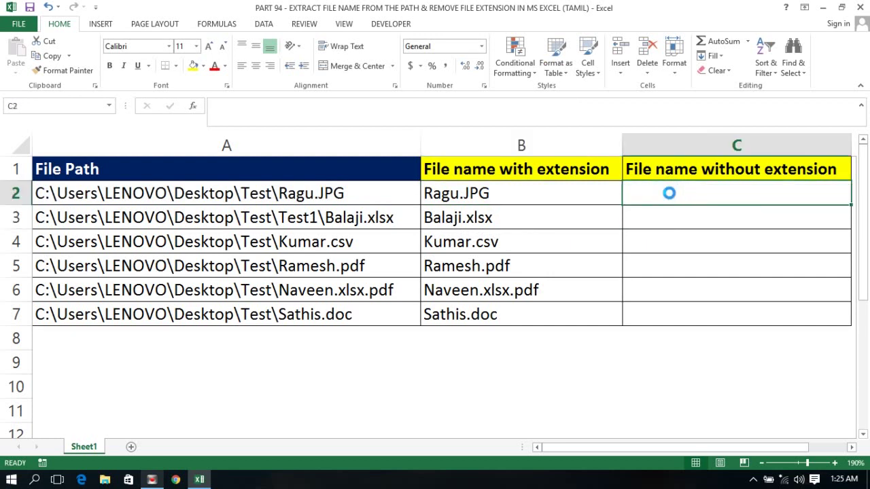
pyautogui.click(515, 136)
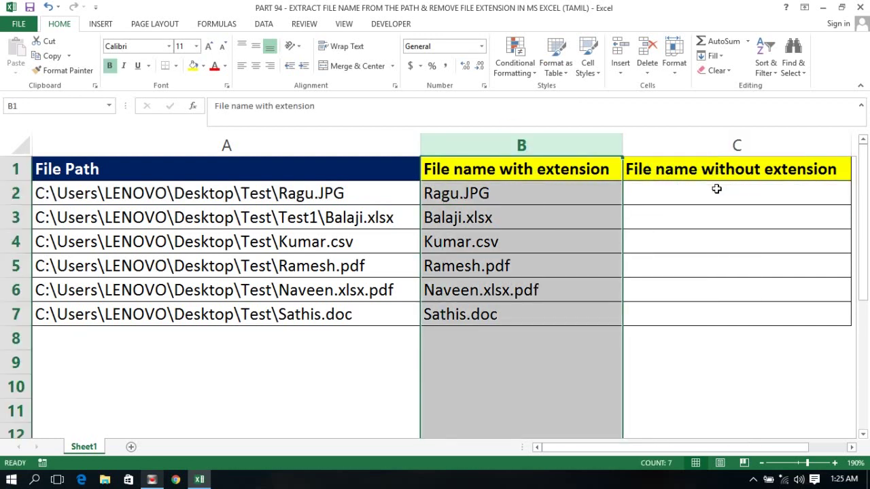
pyautogui.click(716, 189)
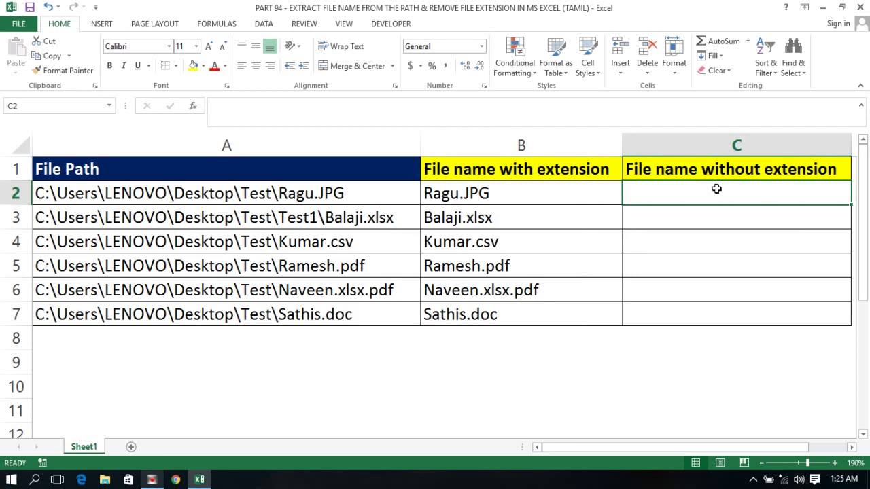
pyautogui.write('=')
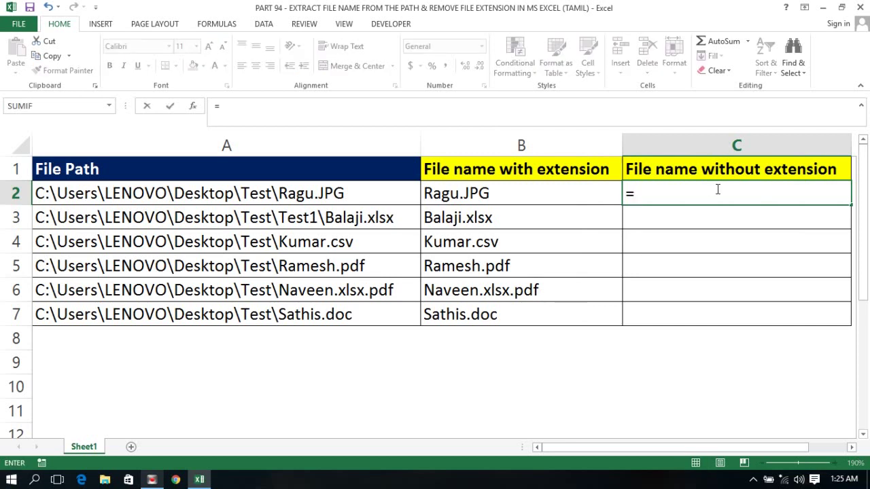
pyautogui.write('left')
pyautogui.press('Tab')
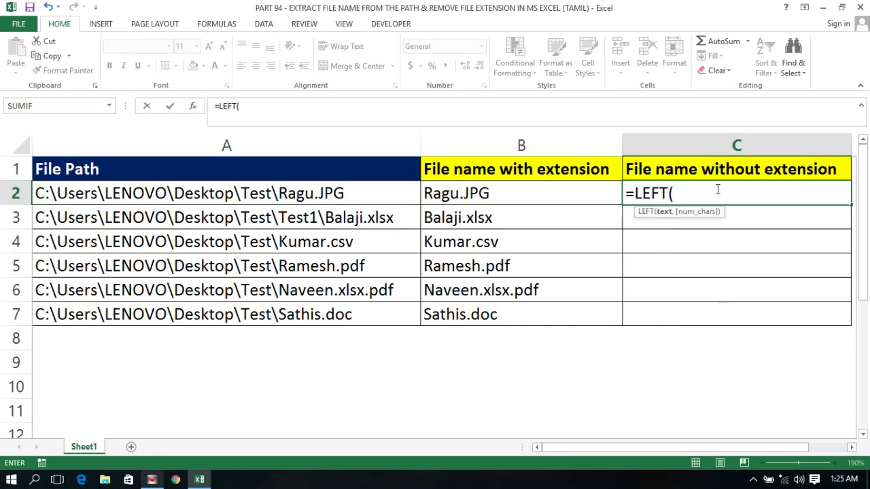
pyautogui.click(507, 186)
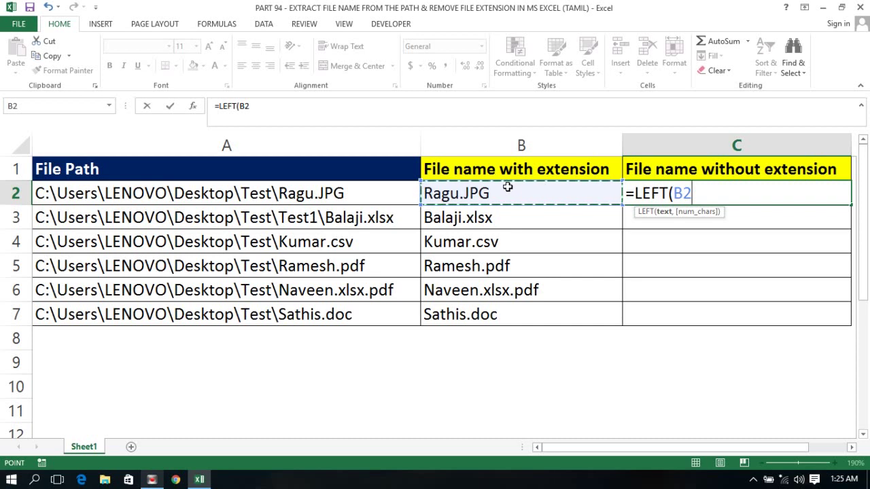
pyautogui.write(',')
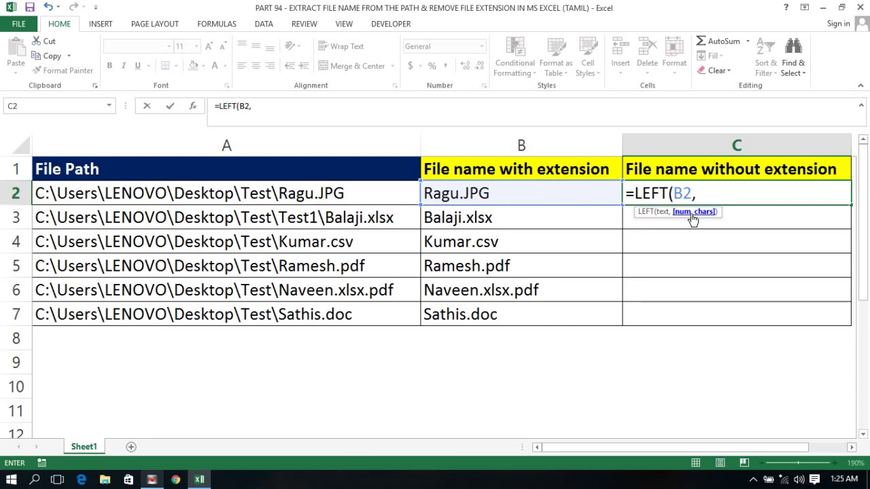
pyautogui.write('fin')
pyautogui.press('Tab')
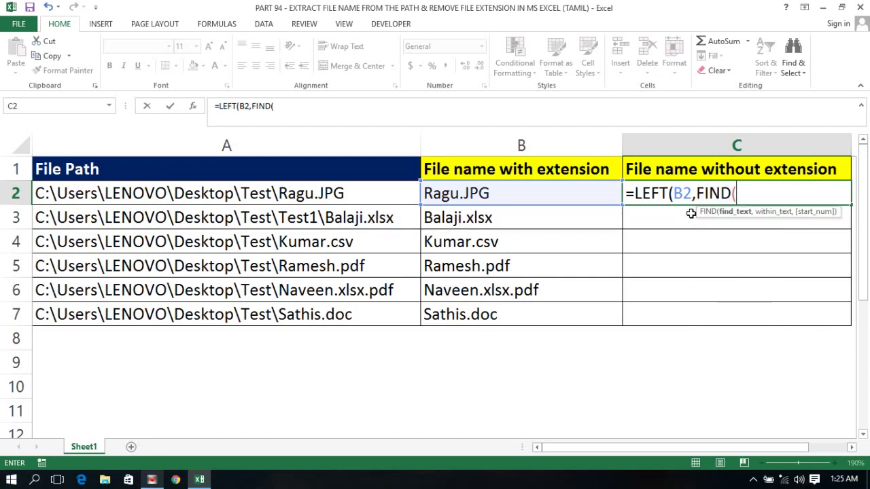
# Complete C2 as =LEFT(B2,FIND(".",B2)-1) so it shows Ragu.
pyautogui.write('"')
pyautogui.press('BackSpace')
pyautogui.write(',')
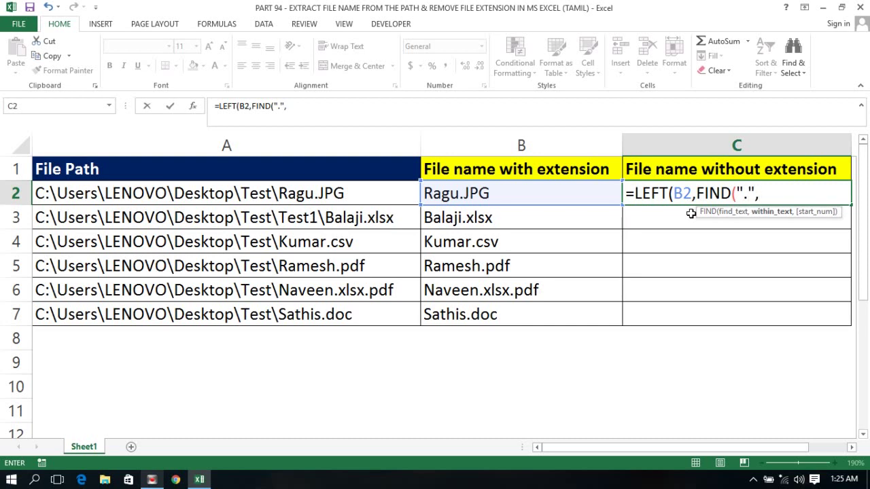
pyautogui.press('Left')
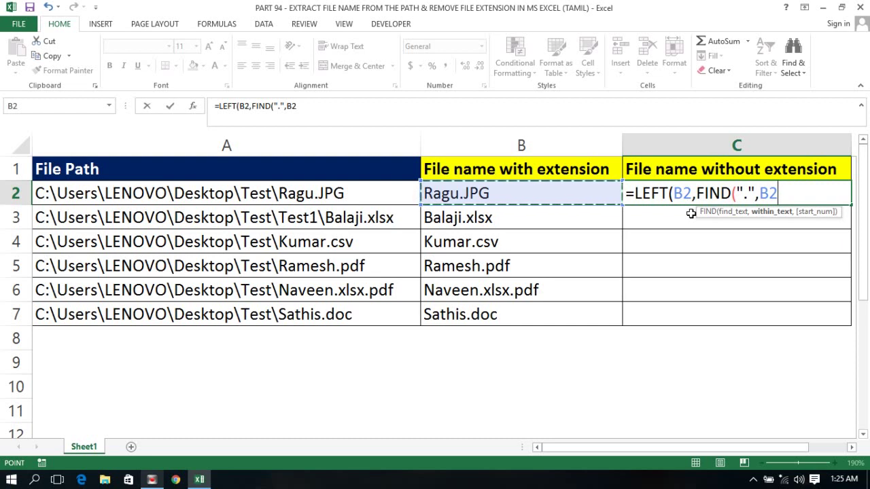
pyautogui.write(')-')
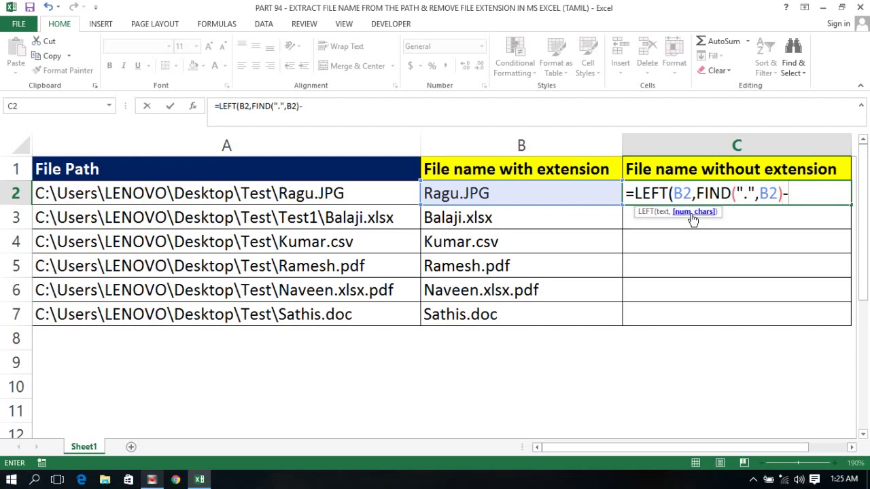
pyautogui.write('1')
pyautogui.write(')')
pyautogui.press('Return')
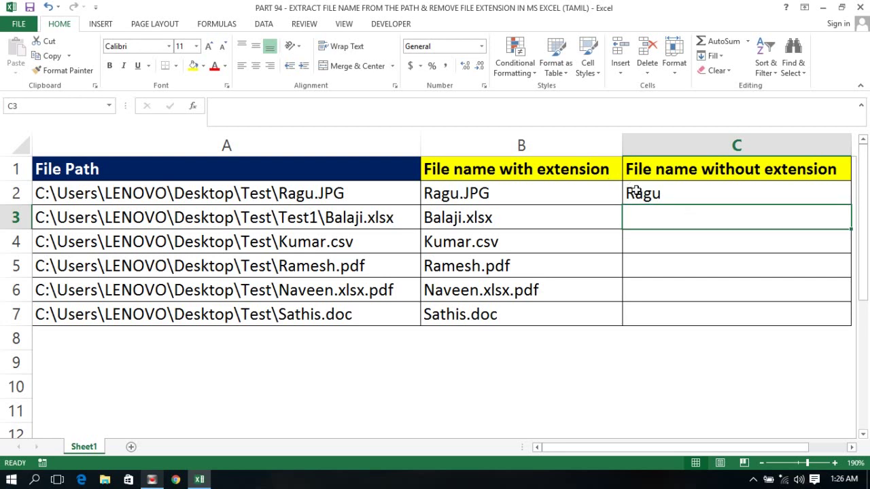
# Fill C2's formula down to C7 and check the Balaji result in row 3.
pyautogui.click(640, 192)
pyautogui.doubleClick(850, 202)
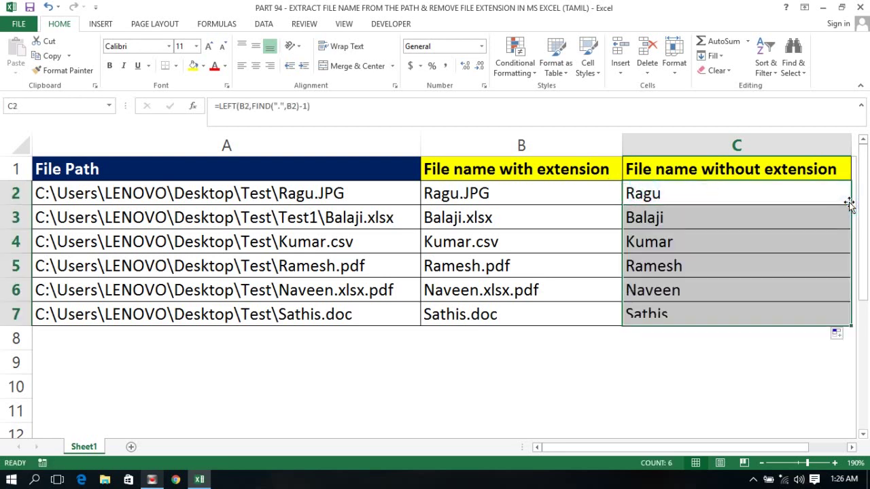
pyautogui.click(665, 214)
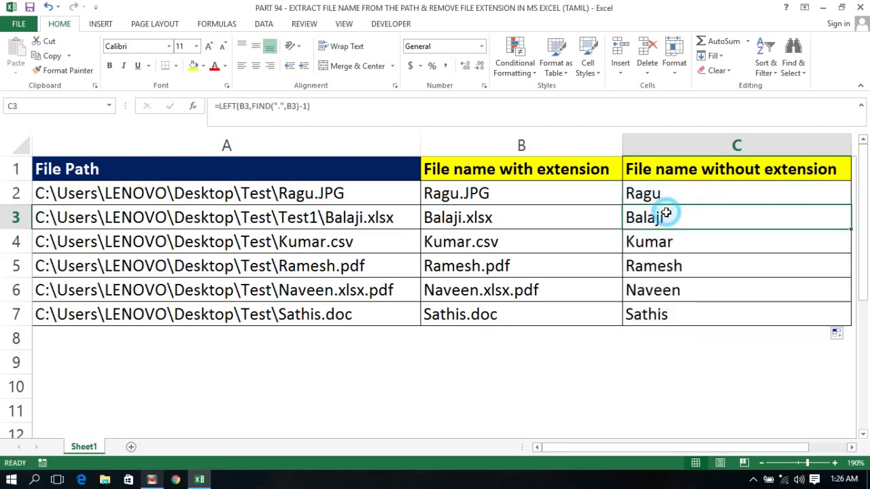
pyautogui.click(449, 193)
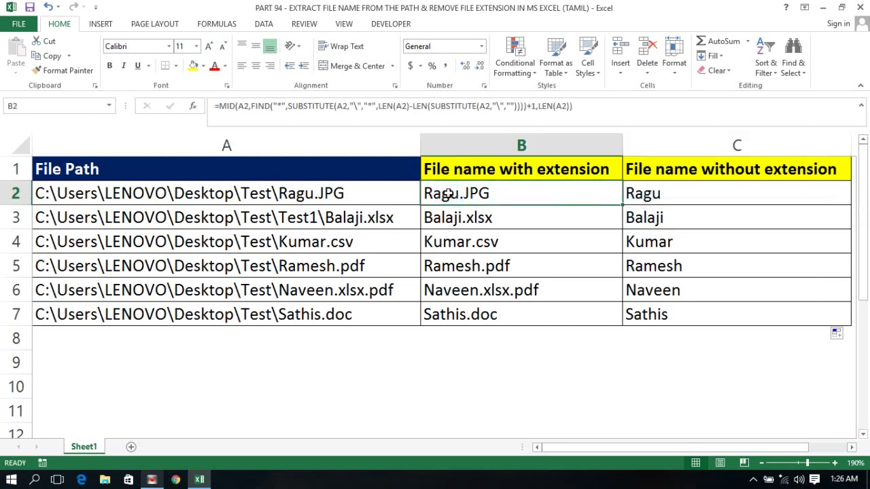
# Rename the file in the A2 path to Raguraman.JPG.
pyautogui.click(311, 195)
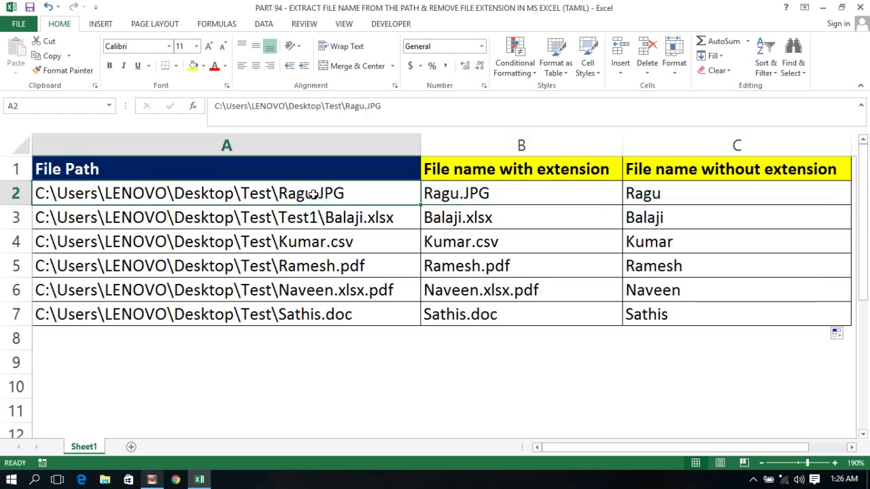
pyautogui.doubleClick(311, 195)
pyautogui.write('ra')
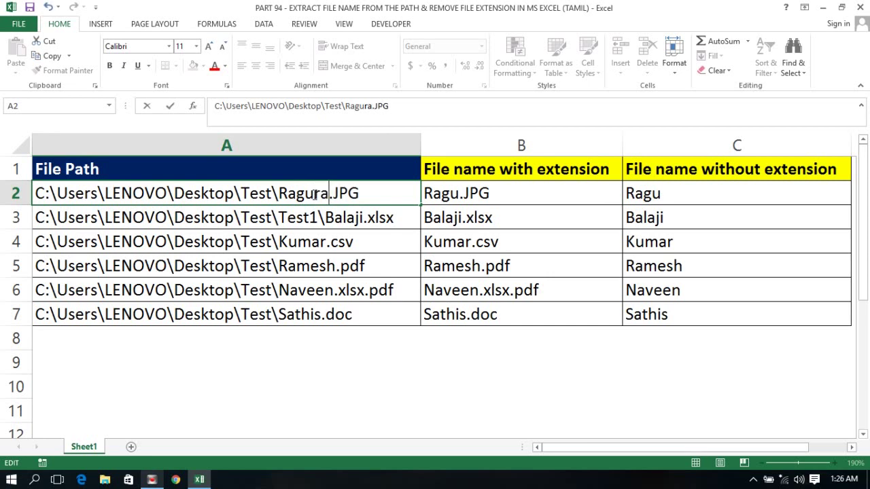
pyautogui.write('man')
pyautogui.press('Return')
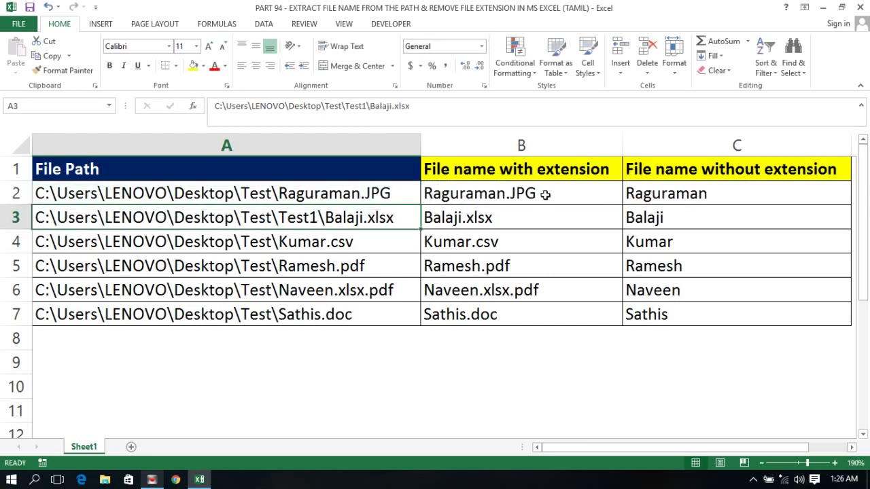
pyautogui.doubleClick(326, 243)
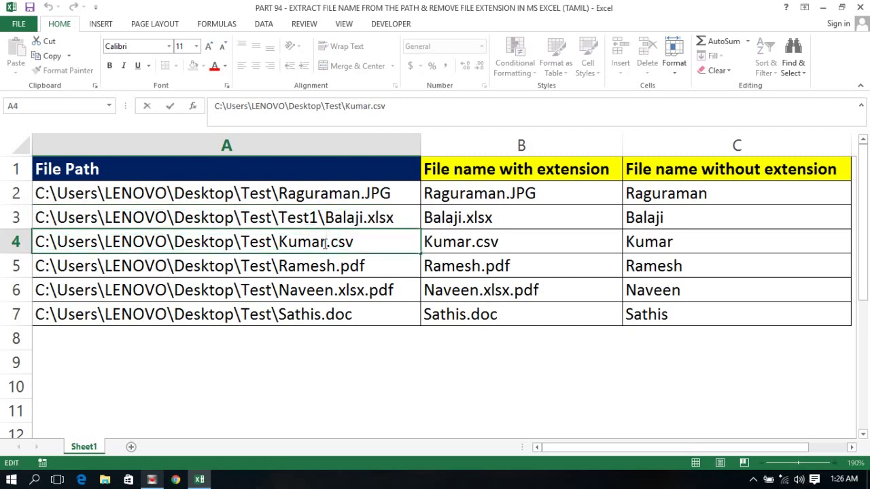
pyautogui.write('Babi')
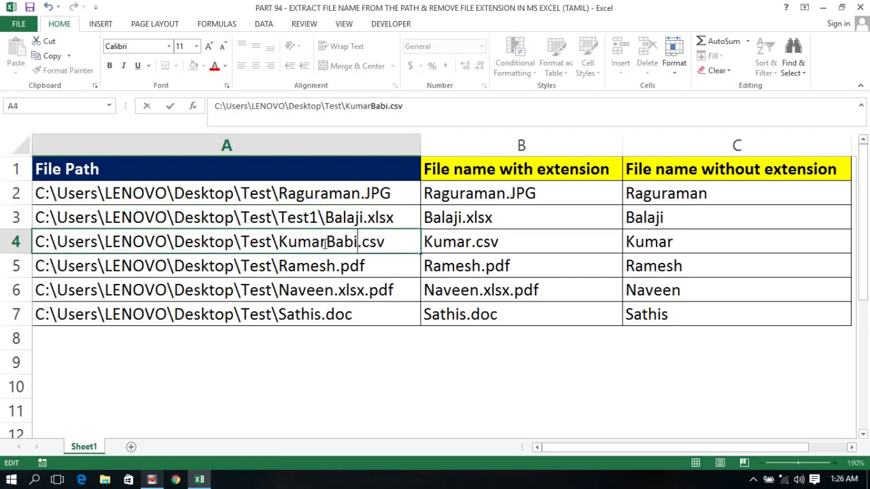
pyautogui.press('BackSpace')
pyautogui.write('u')
pyautogui.press('Return')
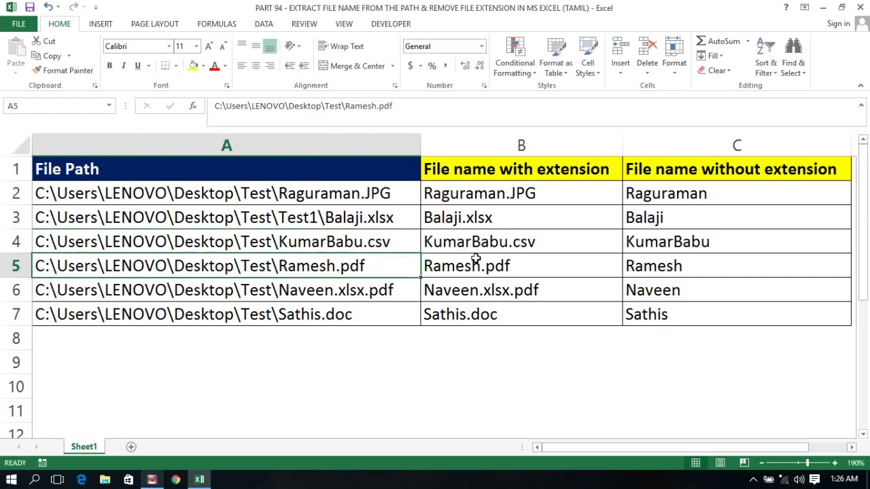
# Check the updated formulas in C4 and B2, then move to empty cell A10.
pyautogui.click(668, 239)
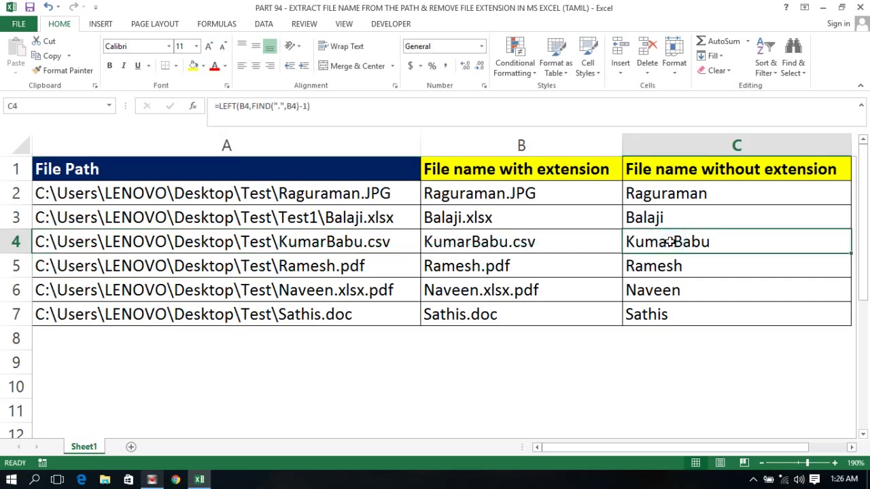
pyautogui.click(422, 195)
pyautogui.press('Up')
pyautogui.press('Down')
pyautogui.press('Down')
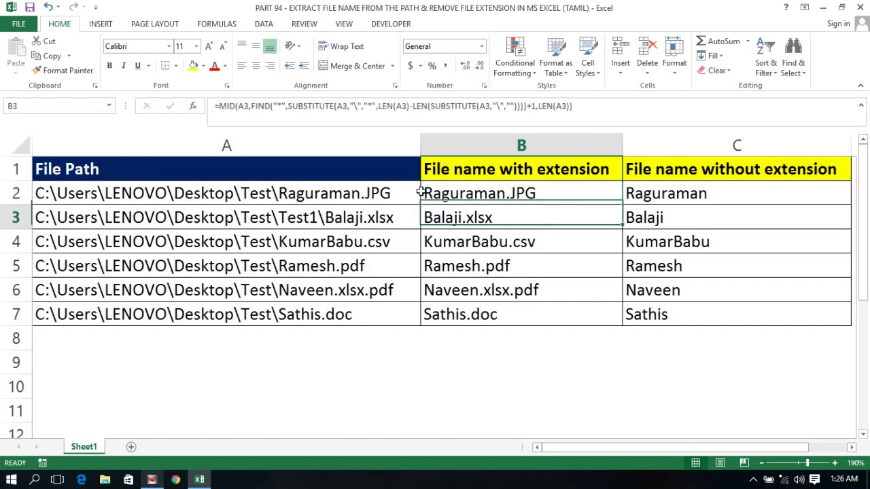
pyautogui.press('Down')
pyautogui.press('Left')
pyautogui.press('Down')
pyautogui.press('Down')
pyautogui.press('Down')
pyautogui.press('Down')
pyautogui.press('Down')
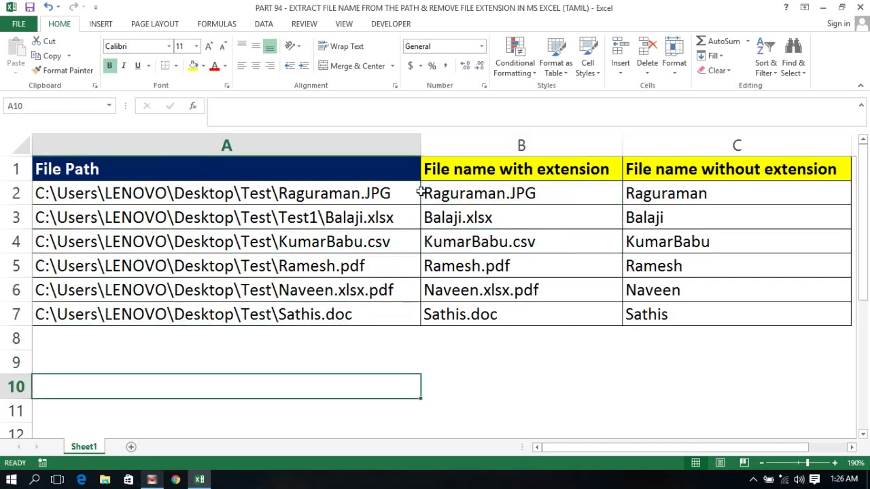
# Enter =FORMULATEXT(B2) in A10 to display column B's formula.
pyautogui.write('=from')
pyautogui.press('BackSpace')
pyautogui.press('BackSpace')
pyautogui.press('BackSpace')
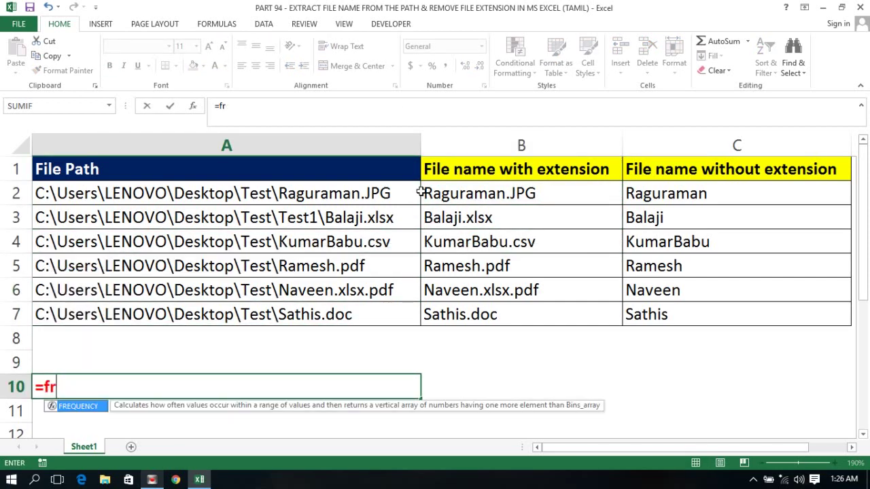
pyautogui.press('BackSpace')
pyautogui.write('orm')
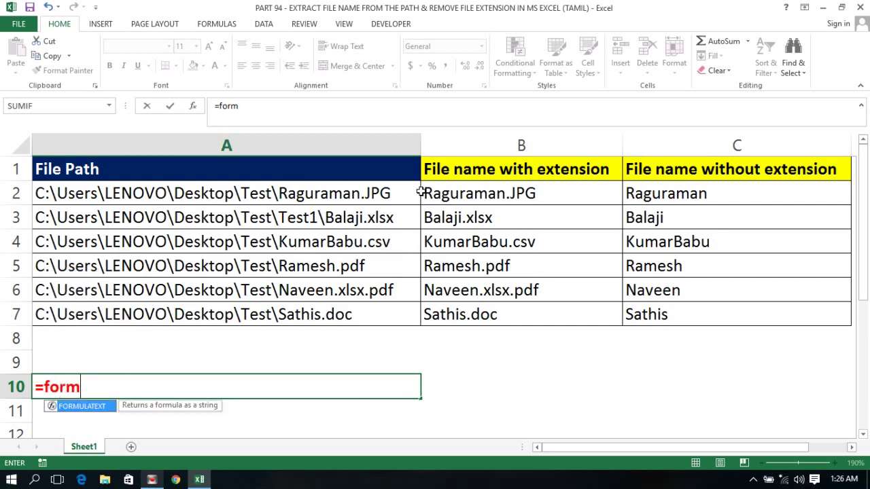
pyautogui.press('Tab')
pyautogui.press('Up')
pyautogui.press('Up')
pyautogui.press('Up')
pyautogui.press('Up')
pyautogui.press('Up')
pyautogui.press('Up')
pyautogui.press('Up')
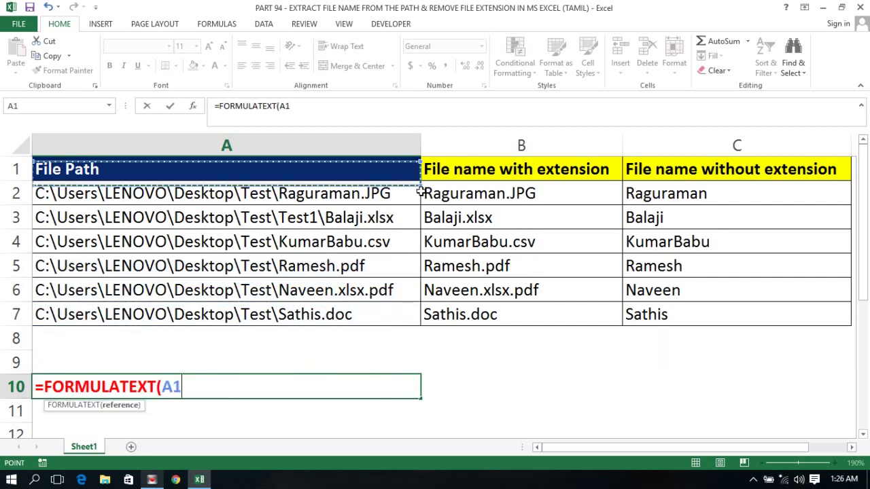
pyautogui.press('Right')
pyautogui.press('Right')
pyautogui.press('Down')
pyautogui.press('Left')
pyautogui.press('Return')
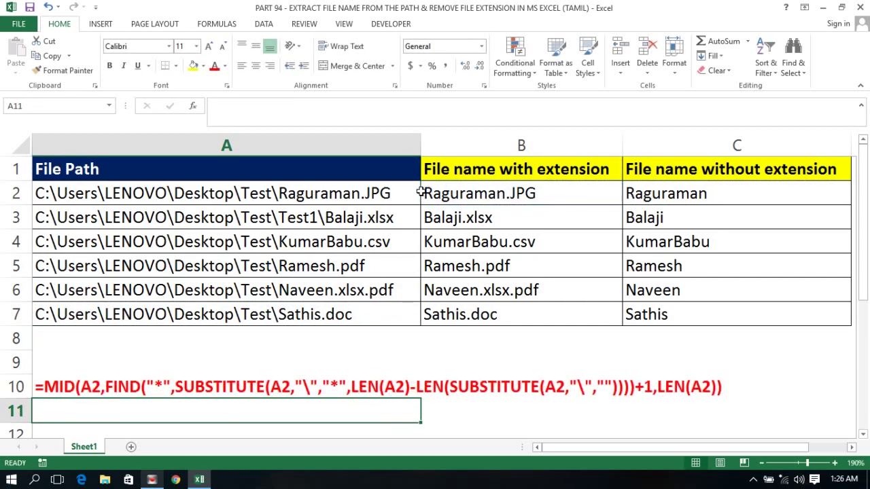
# Enter =FORMULATEXT(C2) in A11, discarding a stray entry started in B2.
pyautogui.click(422, 193)
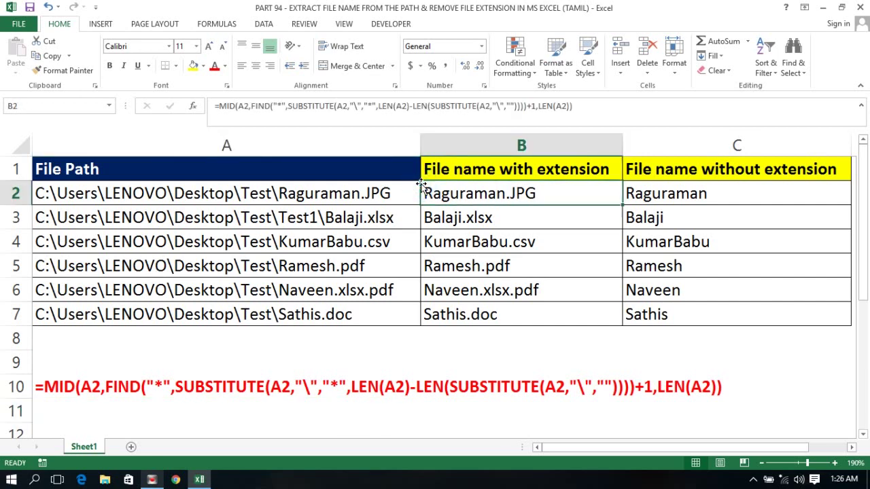
pyautogui.write('=form')
pyautogui.press('Tab')
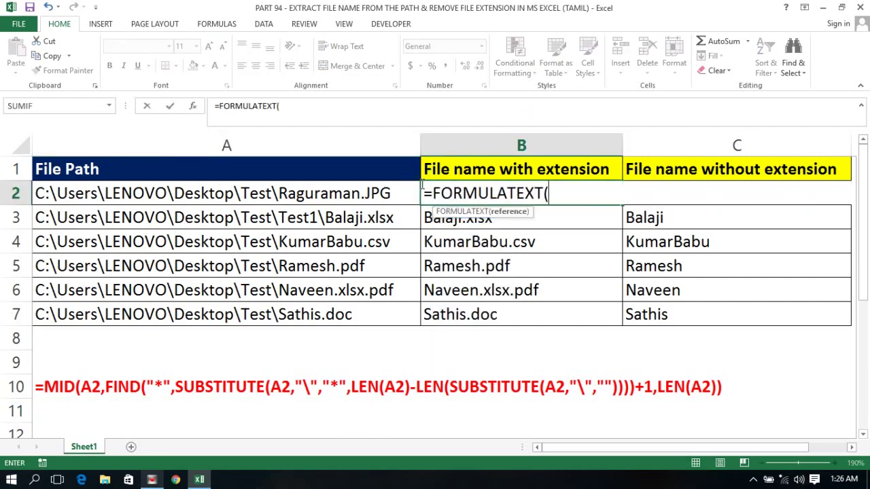
pyautogui.press('Escape')
pyautogui.press('Left')
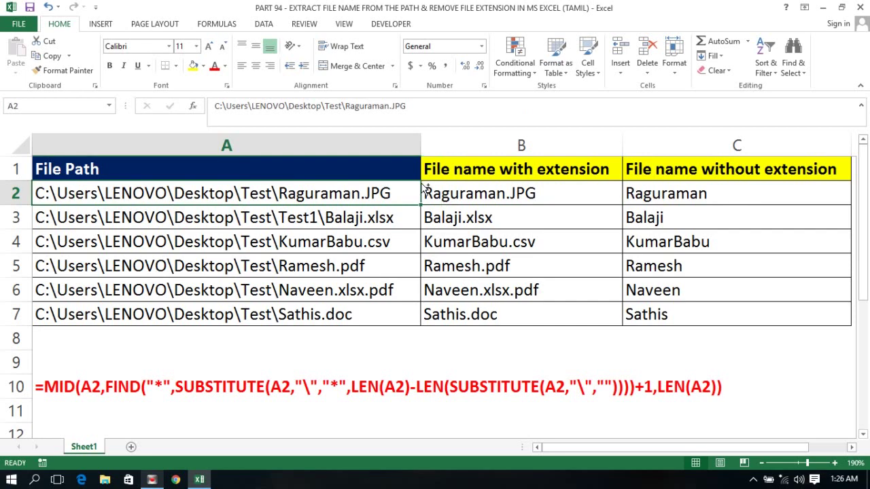
pyautogui.press('Down')
pyautogui.press('Down')
pyautogui.press('Down')
pyautogui.press('Down')
pyautogui.press('Down')
pyautogui.write('=f')
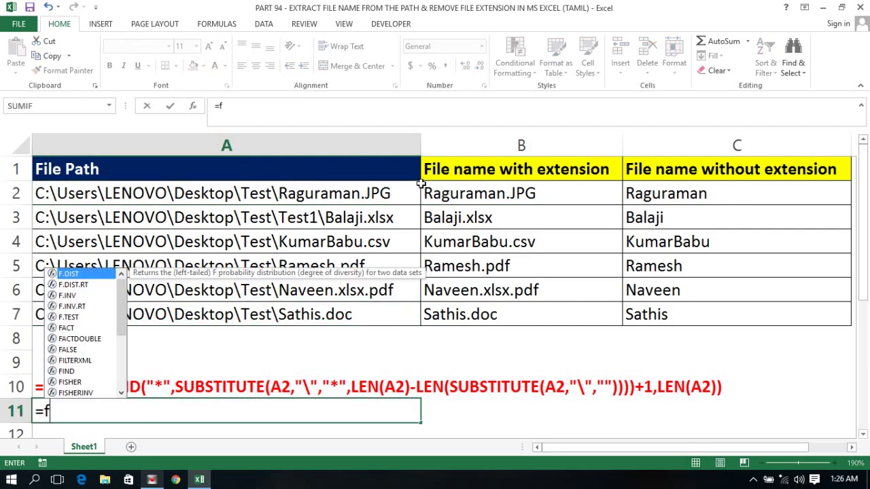
pyautogui.write('orm')
pyautogui.press('Tab')
pyautogui.press('Up')
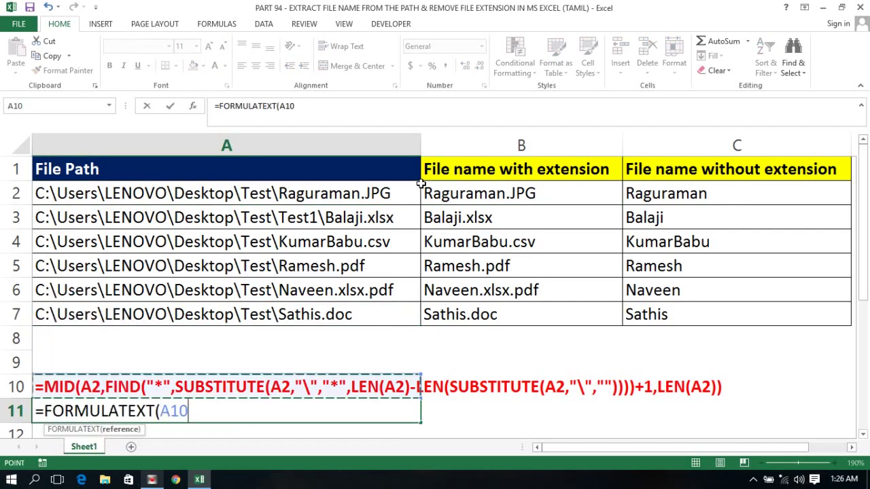
pyautogui.press('Up')
pyautogui.press('Up')
pyautogui.press('Up')
pyautogui.press('Up')
pyautogui.press('Up')
pyautogui.press('Up')
pyautogui.press('Right')
pyautogui.press('Right')
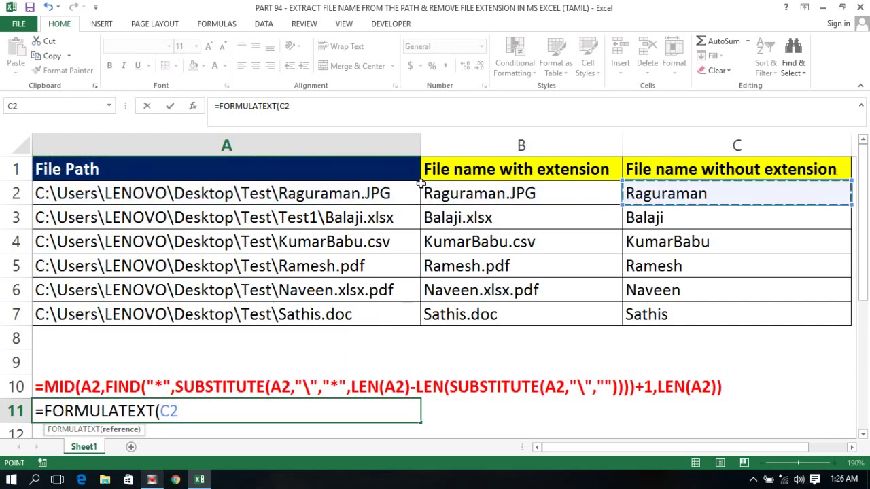
pyautogui.press('Return')
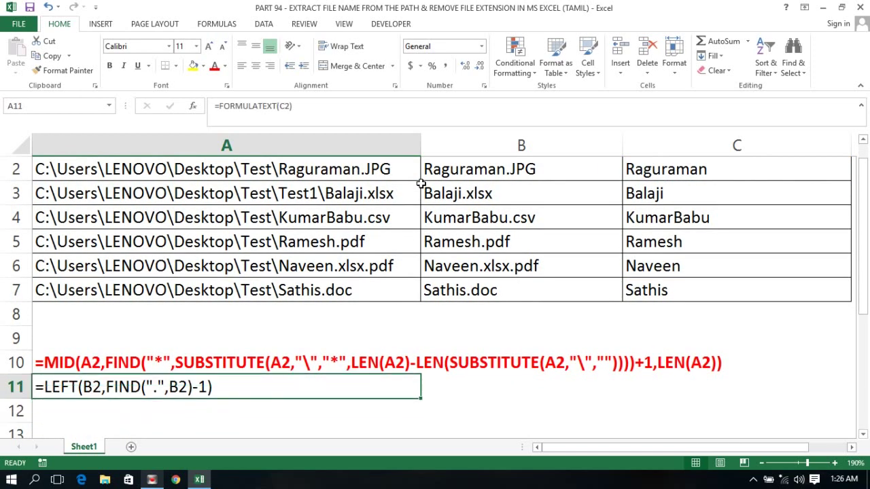
# Bold the formula text and paste A10:A11 back over themselves as plain values.
pyautogui.hotkey('ctrl', 'b')
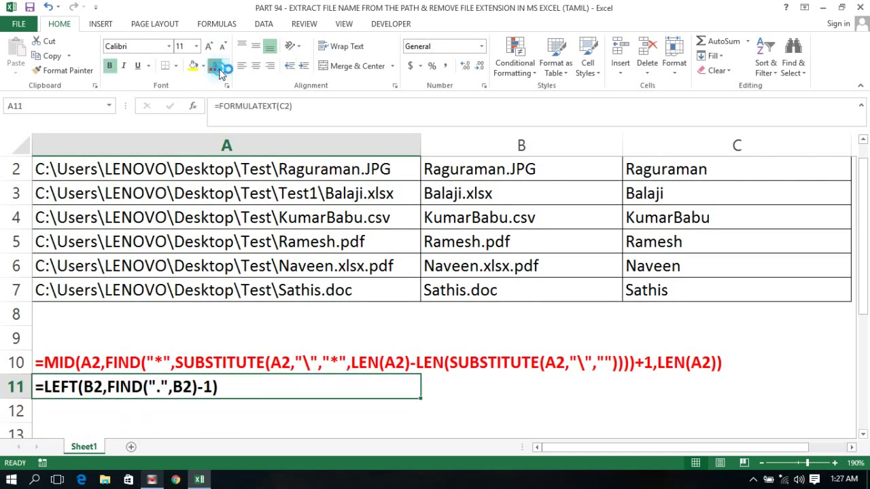
pyautogui.click(102, 359)
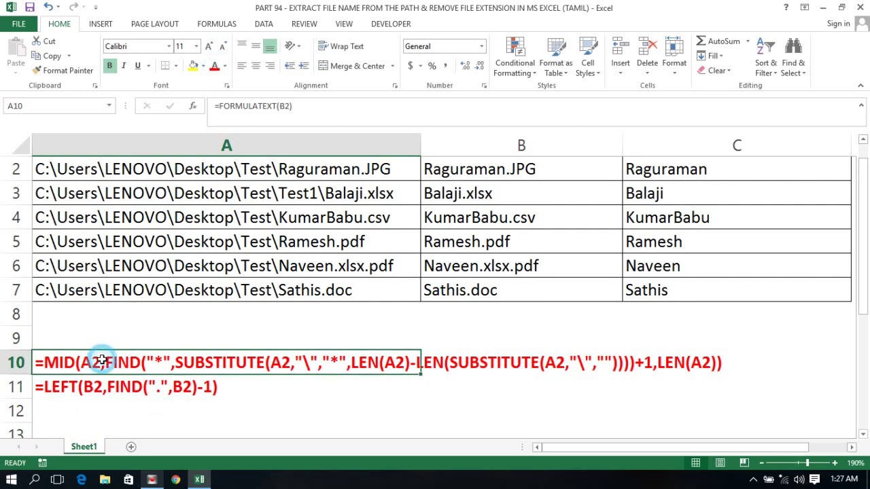
pyautogui.hotkey('shift', 'Down')
pyautogui.hotkey('ctrl', 'c')
pyautogui.hotkey('ctrl', 'alt', 'v')
pyautogui.press('v')
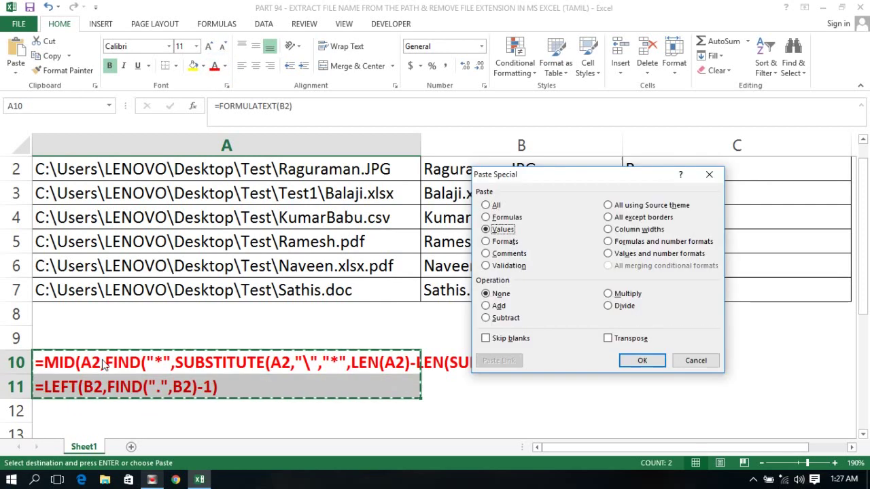
pyautogui.press('Return')
# Return to the top of the sheet and save the workbook.
pyautogui.hotkey('ctrl', 'Up')
pyautogui.hotkey('ctrl', 'Up')
pyautogui.press('Down')
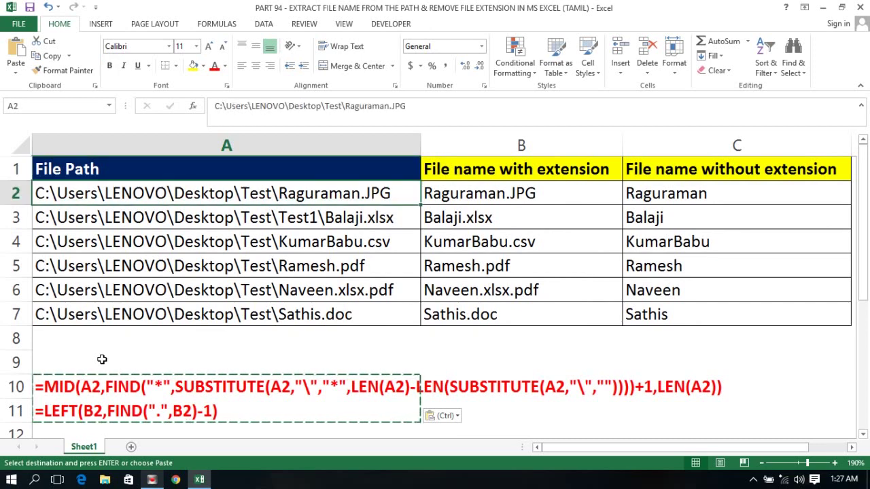
pyautogui.press('Down')
pyautogui.press('Down')
pyautogui.press('Down')
pyautogui.hotkey('ctrl', 's')
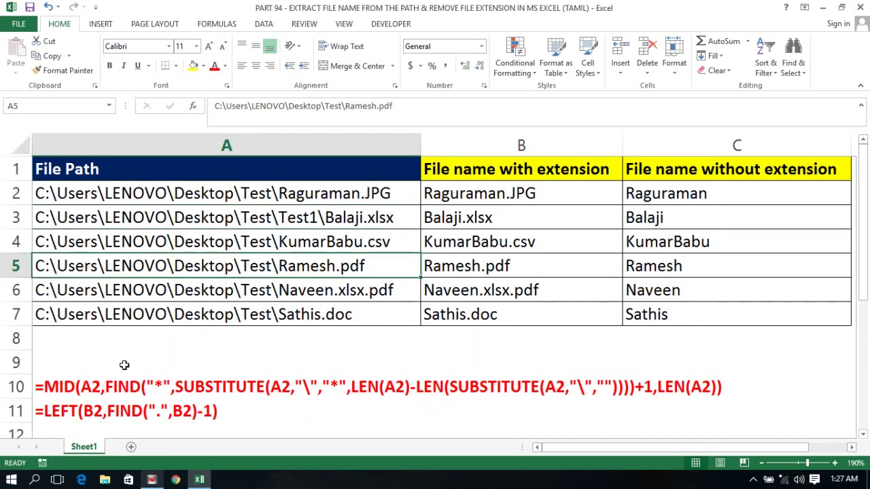
pyautogui.click(124, 365)
pyautogui.click(101, 389)
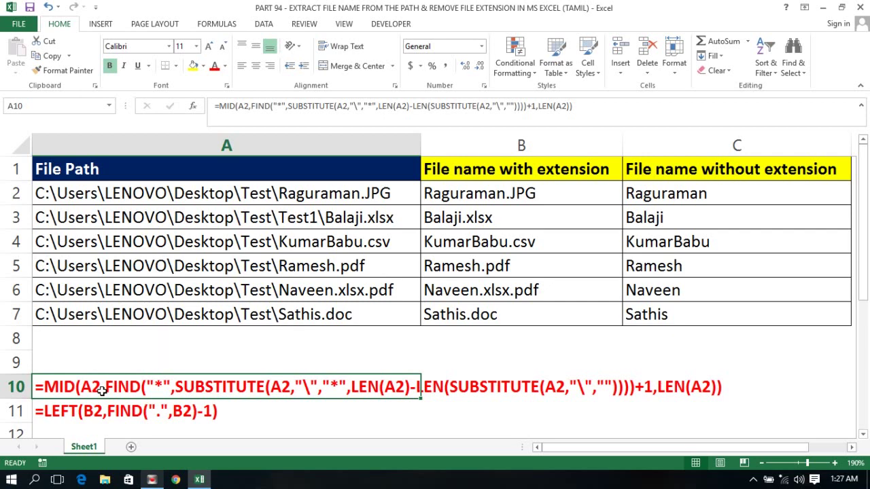
pyautogui.click(180, 339)
pyautogui.click(309, 223)
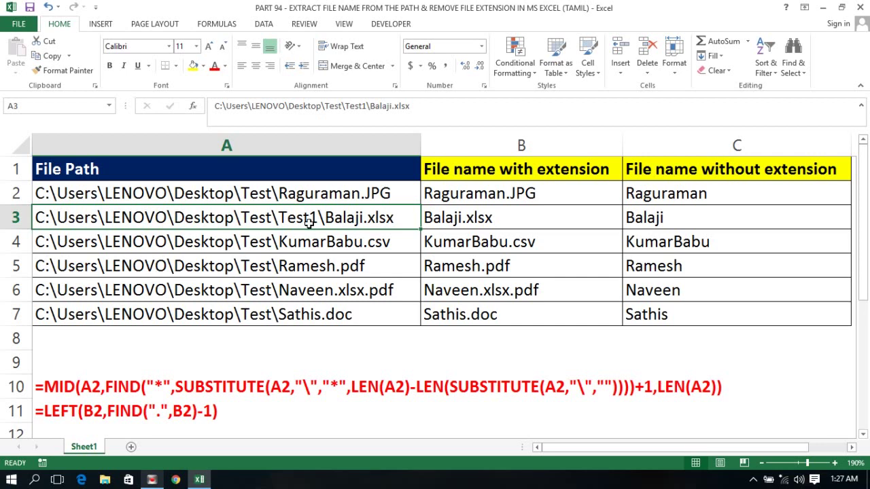
pyautogui.click(278, 245)
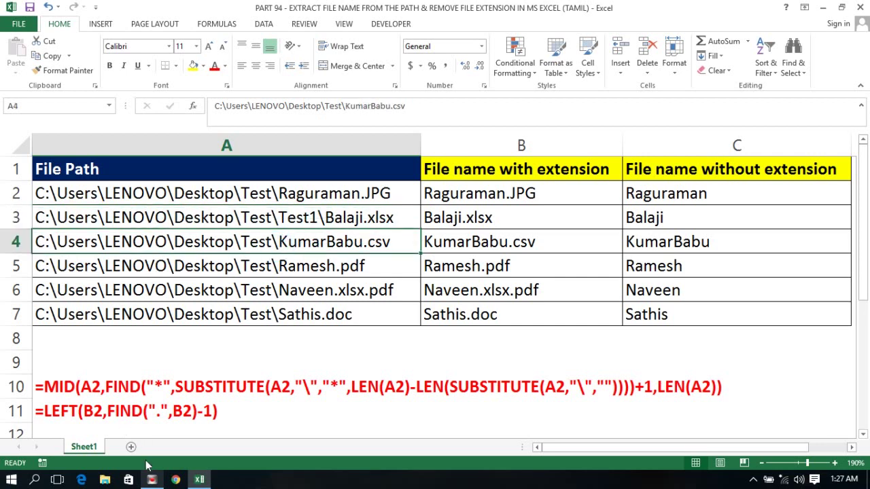